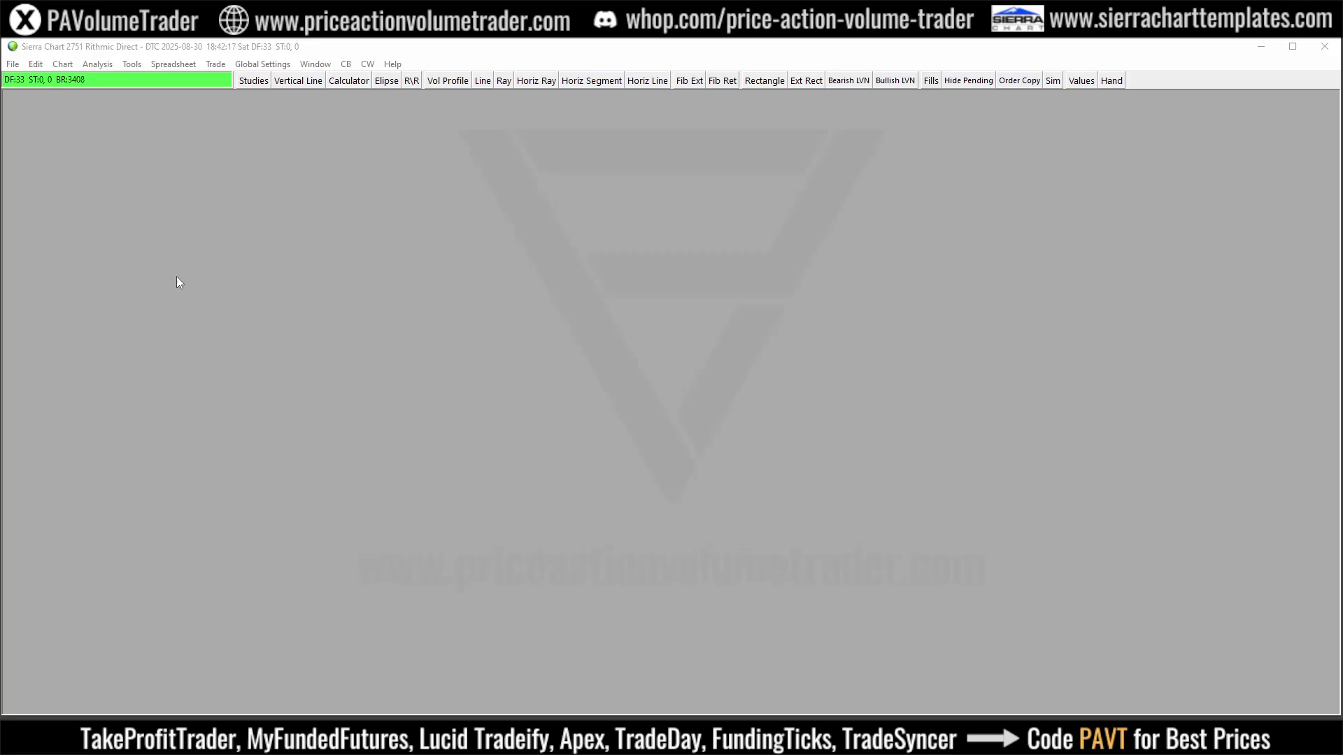
Step: Bring up the Open Chartbook file browser, then dismiss it
click(15, 65)
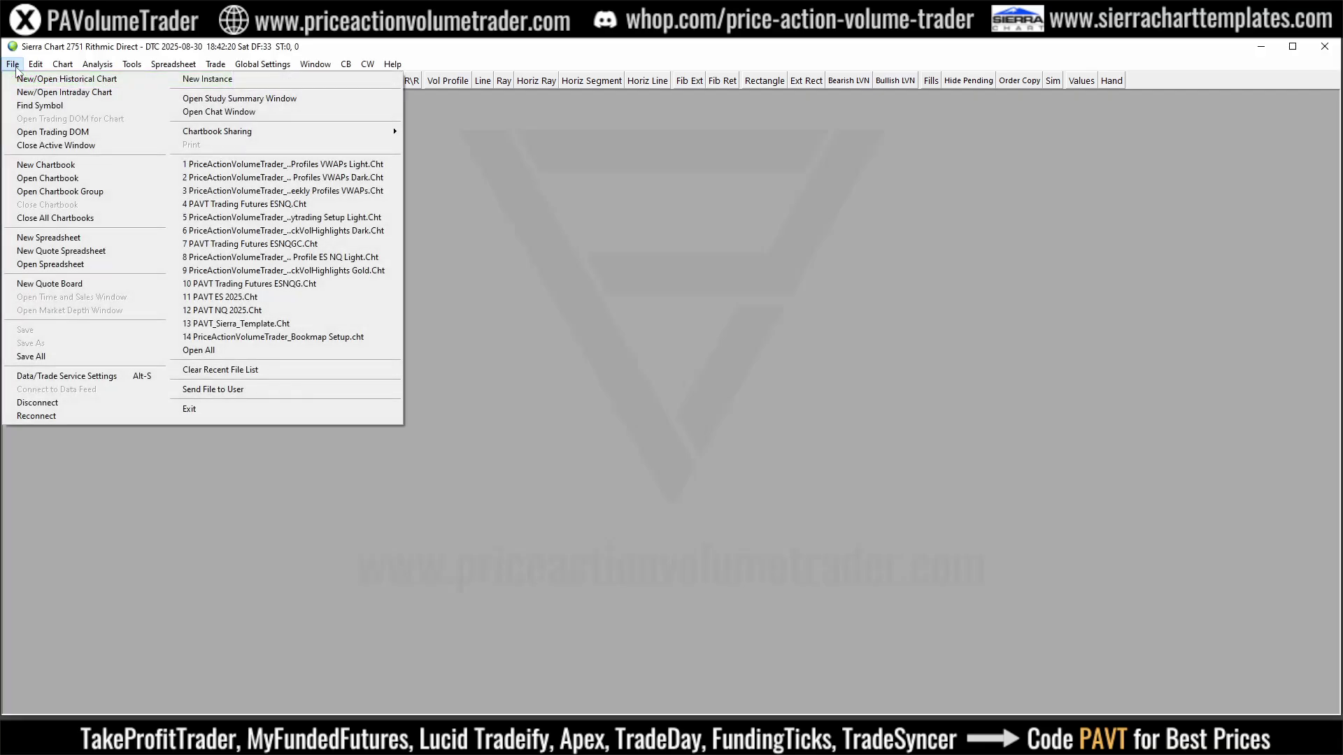
click(82, 179)
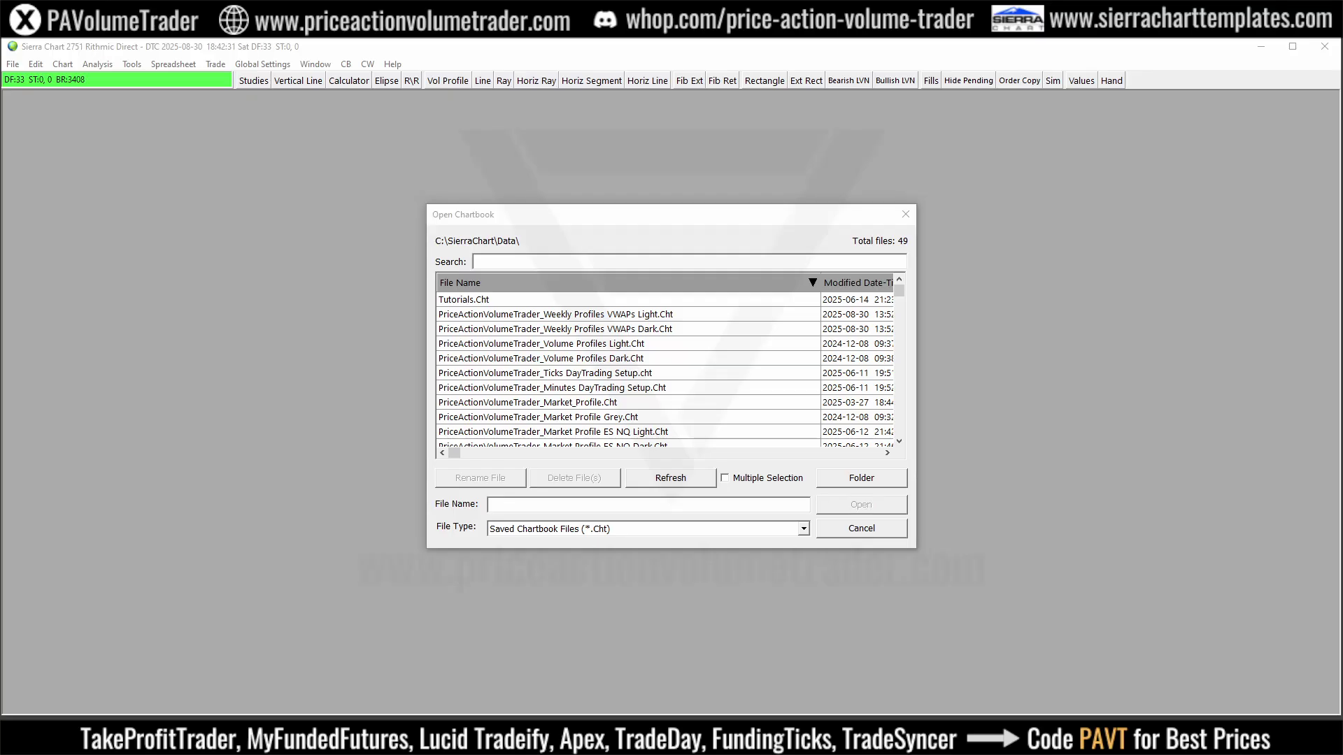
mouse_move(428, 235)
mouse_down()
mouse_move(559, 227)
mouse_move(503, 237)
mouse_up()
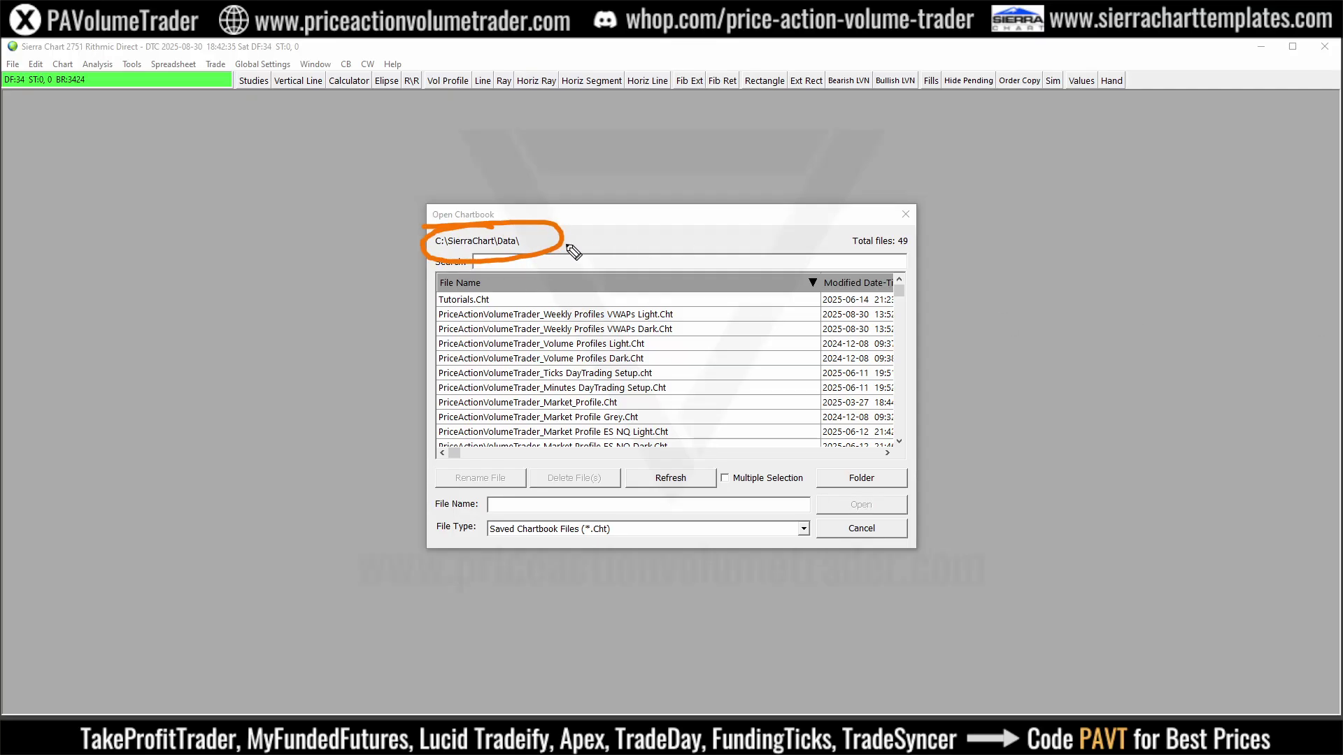
key(Escape)
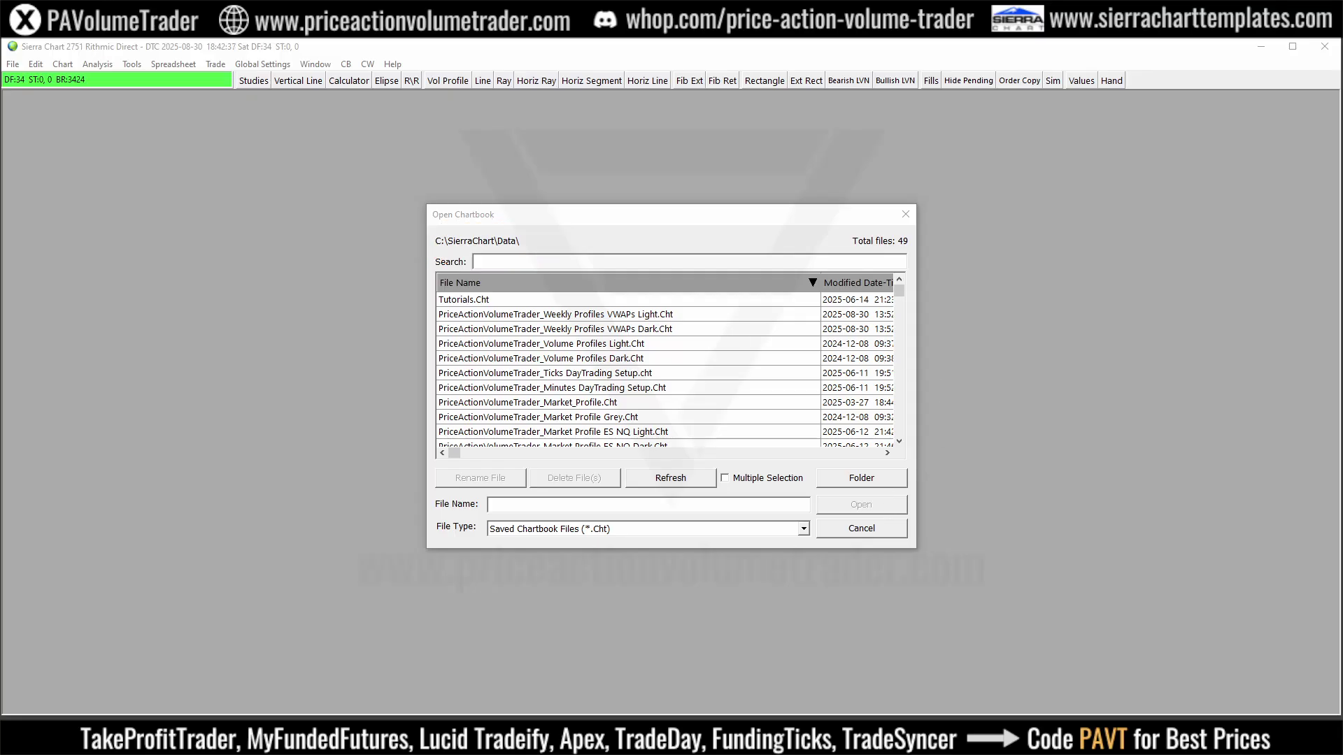
key(Escape)
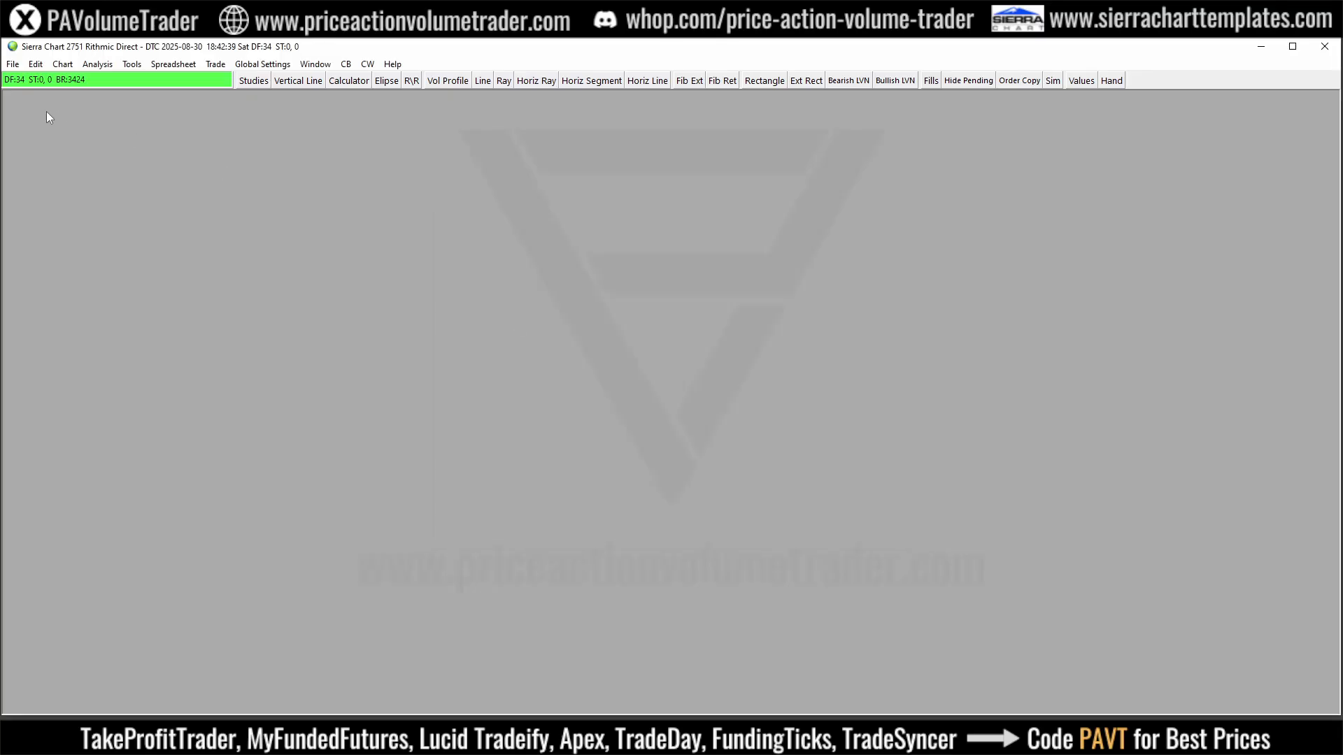
Step: Open PriceActionVolumeTrader_Weekly Profiles VWAPs Light.Cht from C:\SierraChart\Data
click(12, 64)
click(45, 179)
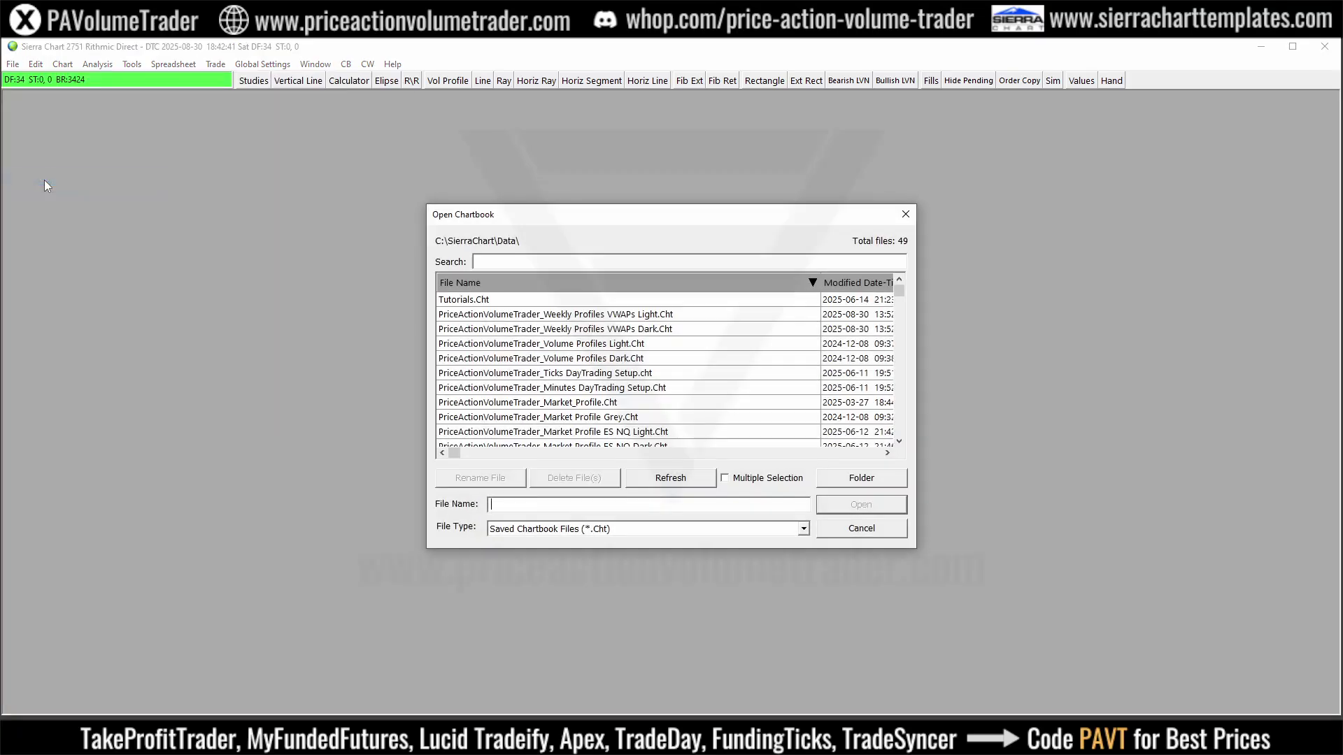
scroll(730, 366, down, 2)
scroll(730, 366, up, 2)
scroll(633, 343, down, 8)
scroll(662, 360, up, 2)
scroll(744, 375, up, 4)
scroll(744, 375, up, 2)
double_click(706, 313)
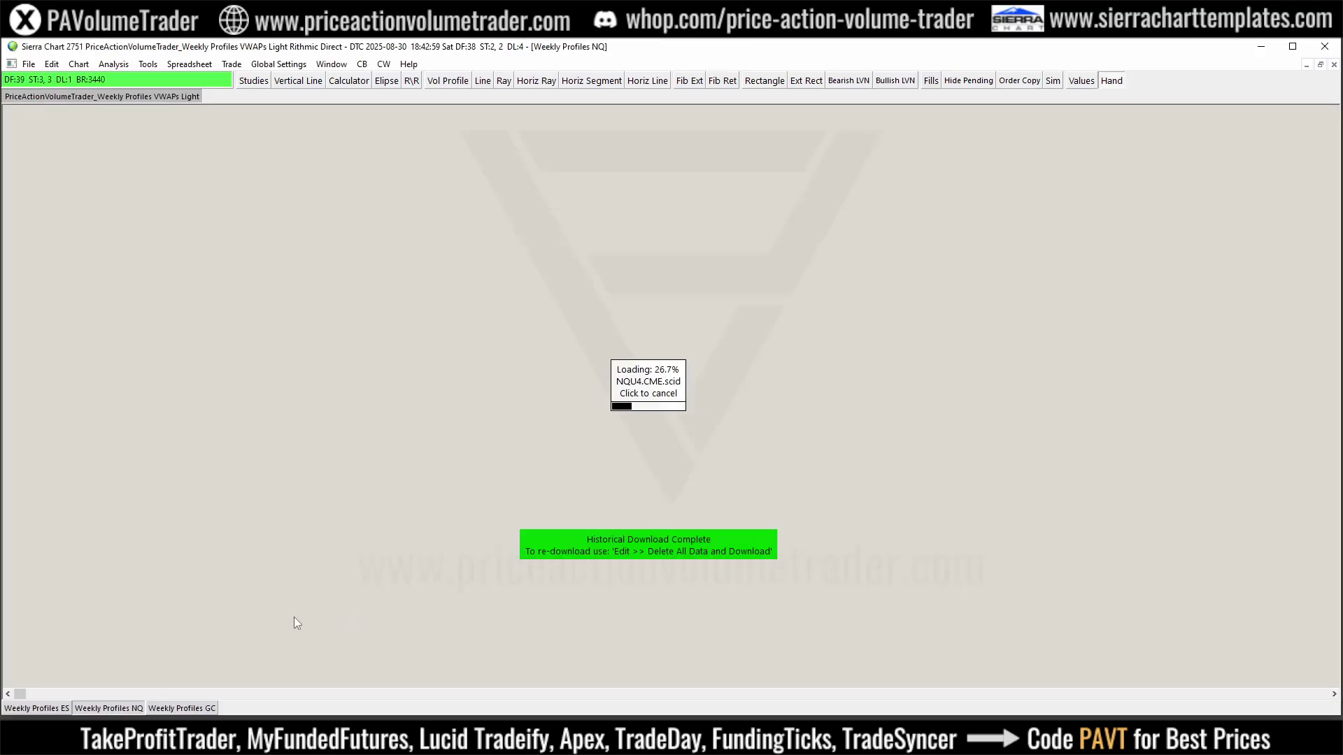
Step: From the Weekly Profiles ES chart, also open the PriceActionVolumeTrader_FootprintTickVolHighlights chartbook
click(61, 713)
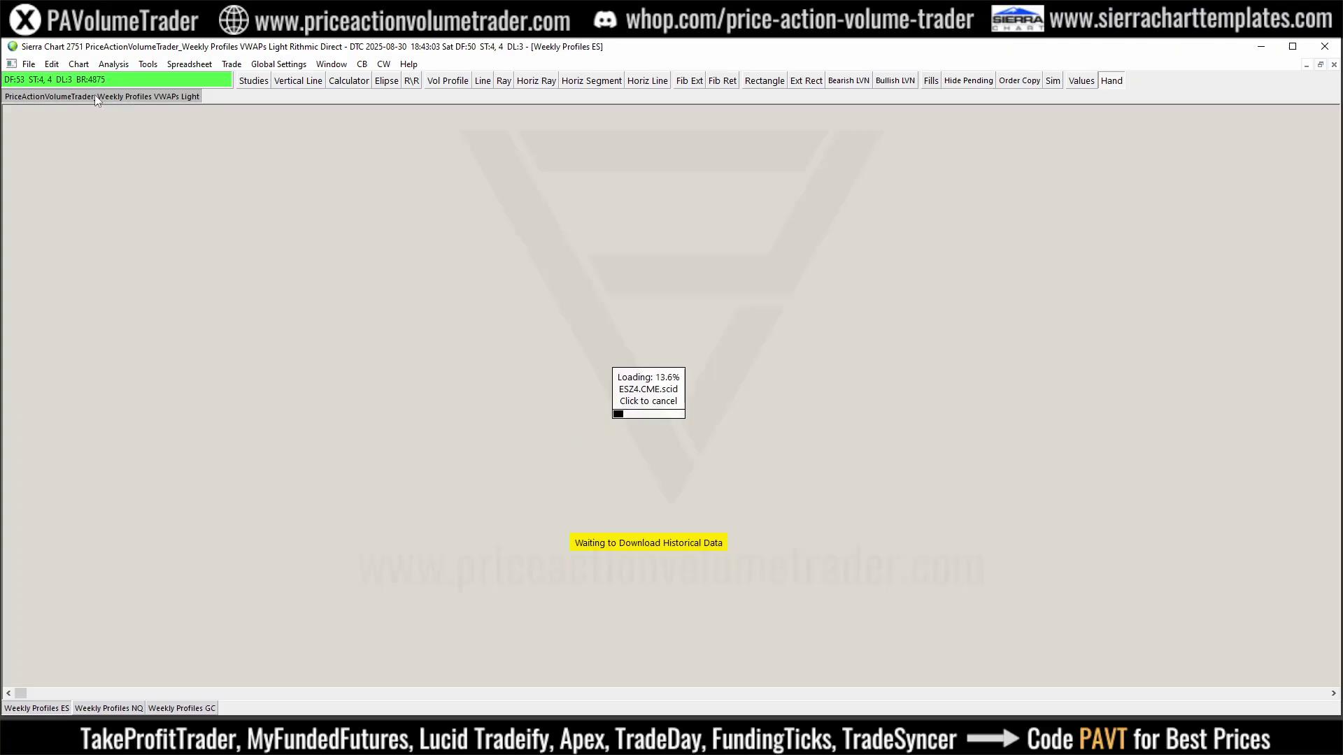
click(28, 64)
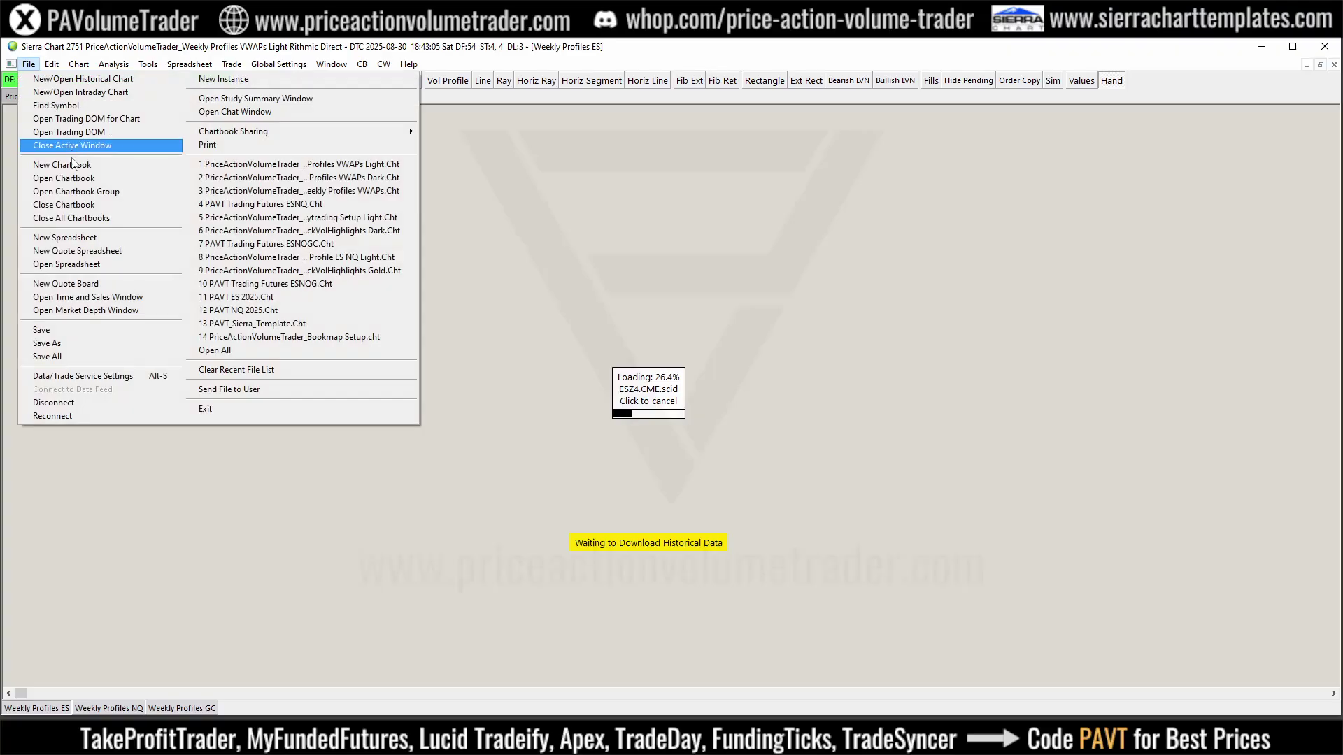
click(77, 174)
scroll(756, 391, down, 3)
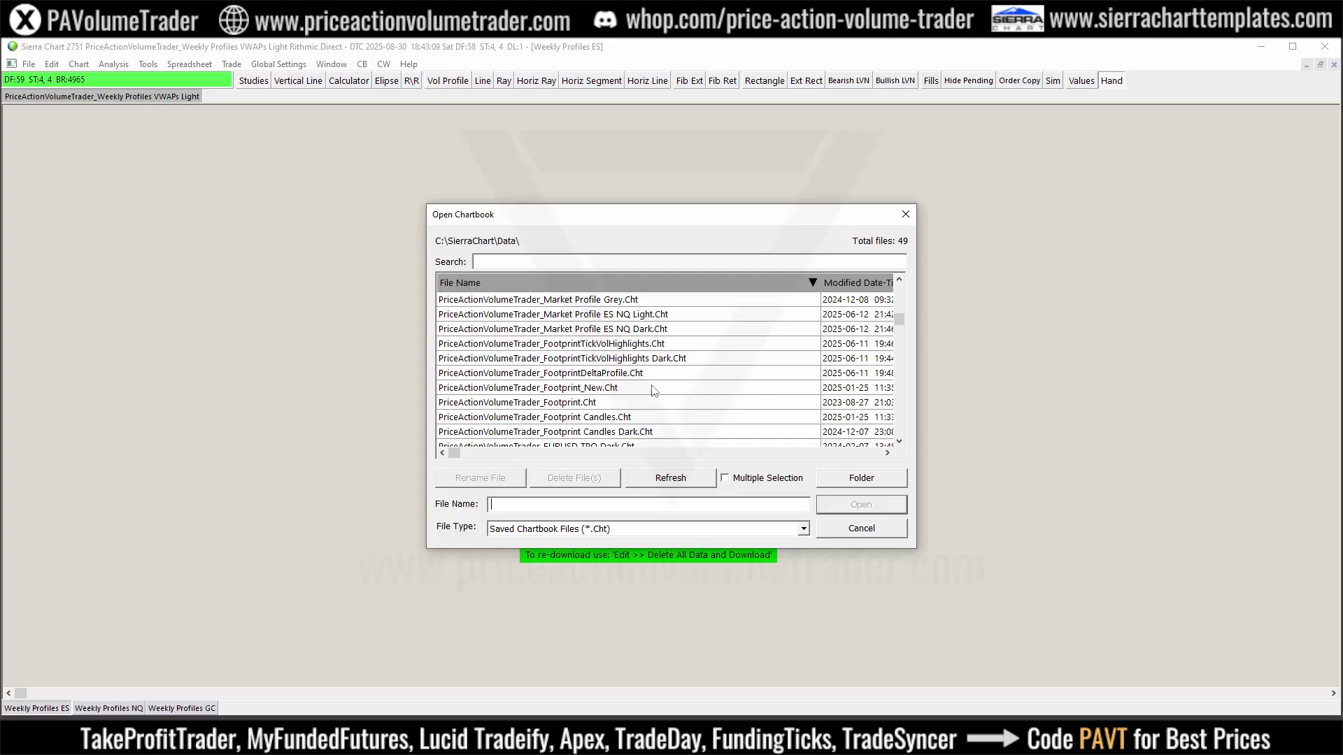
double_click(709, 343)
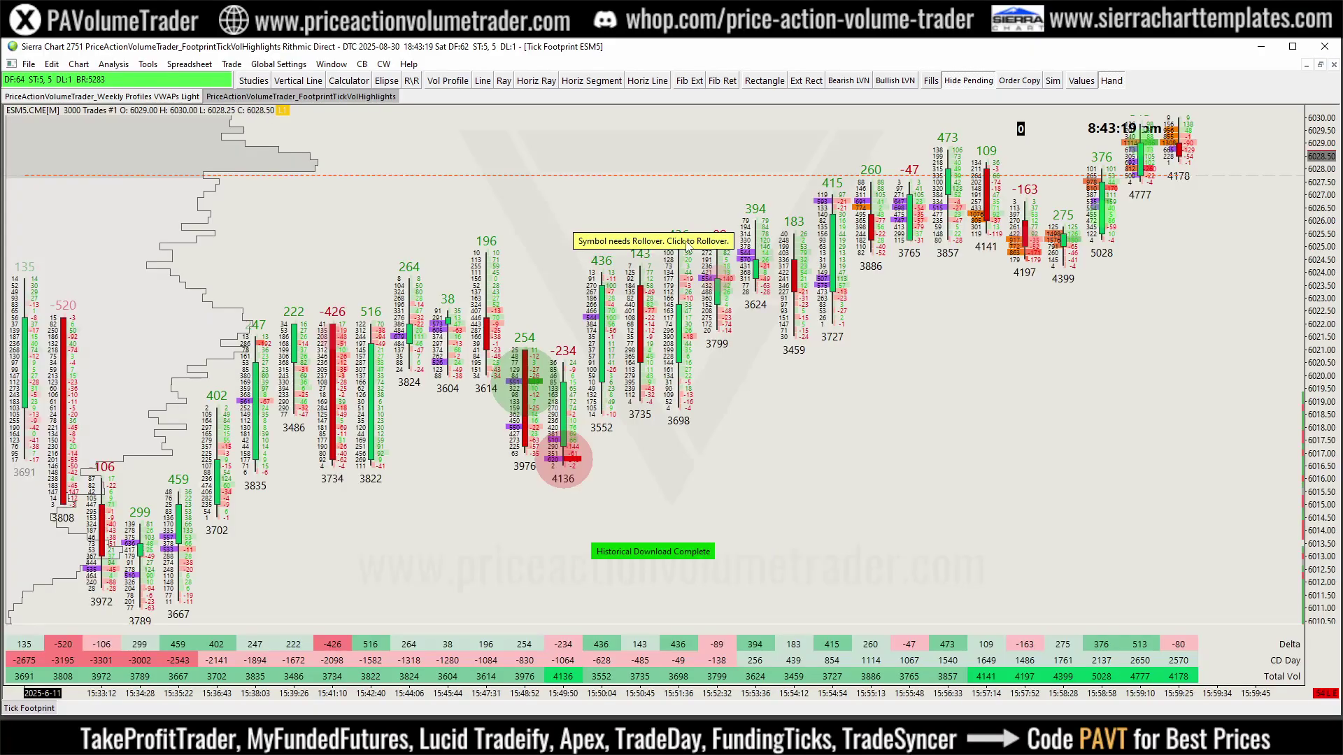
Step: Open the footprint chart's Chart Settings and browse its symbol list
click(79, 63)
click(107, 88)
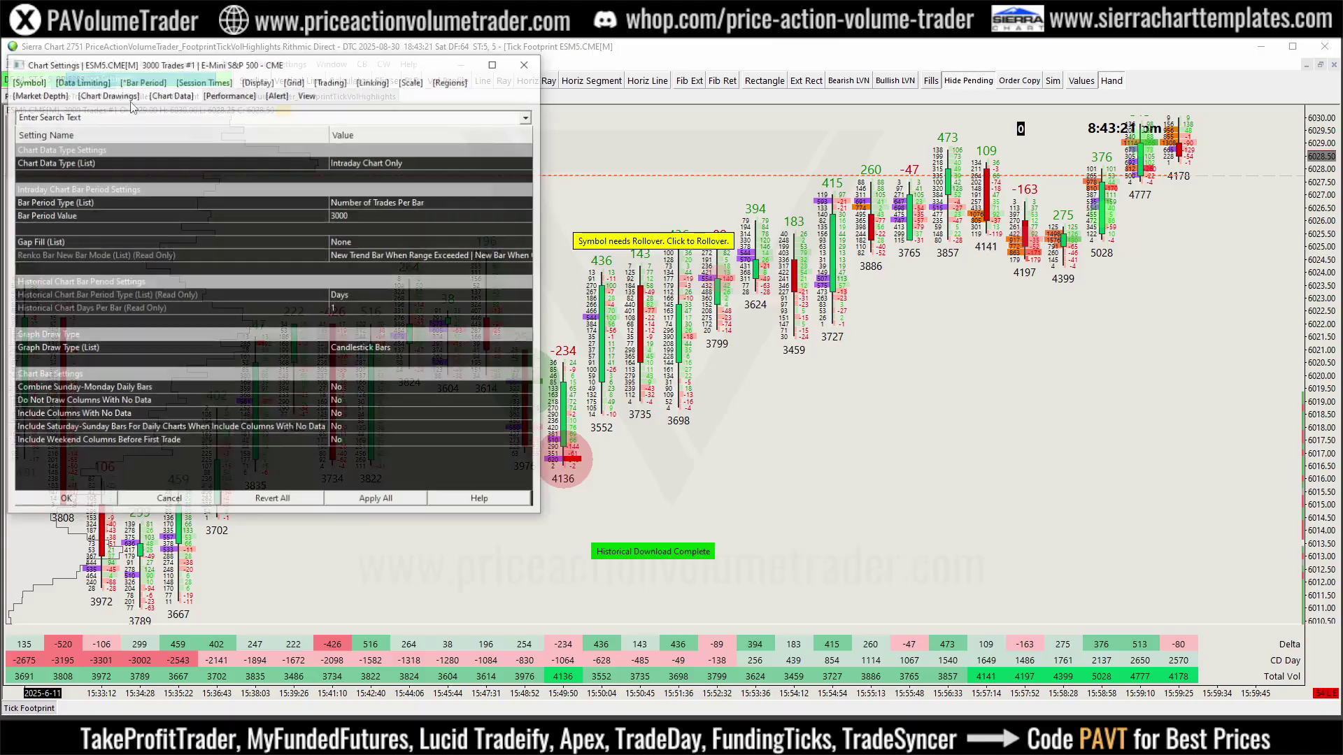
drag(243, 70, 605, 177)
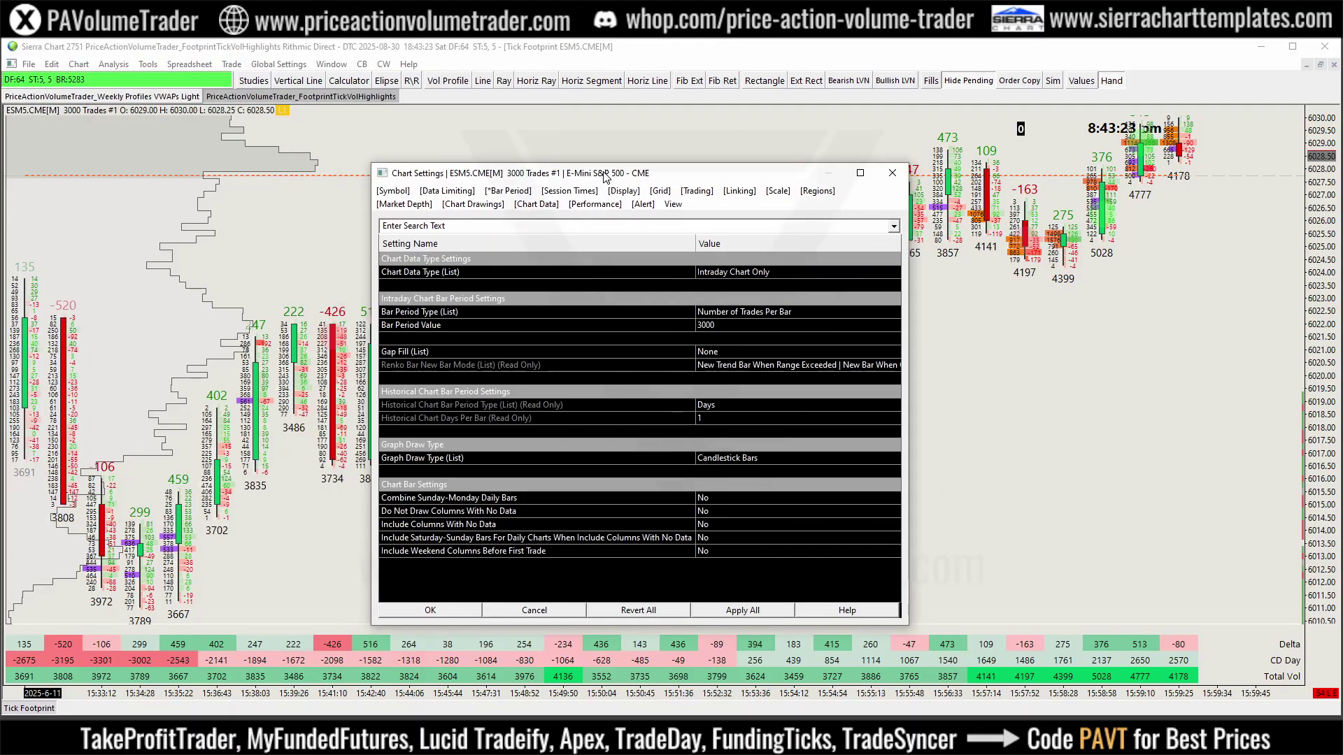
click(393, 190)
click(744, 270)
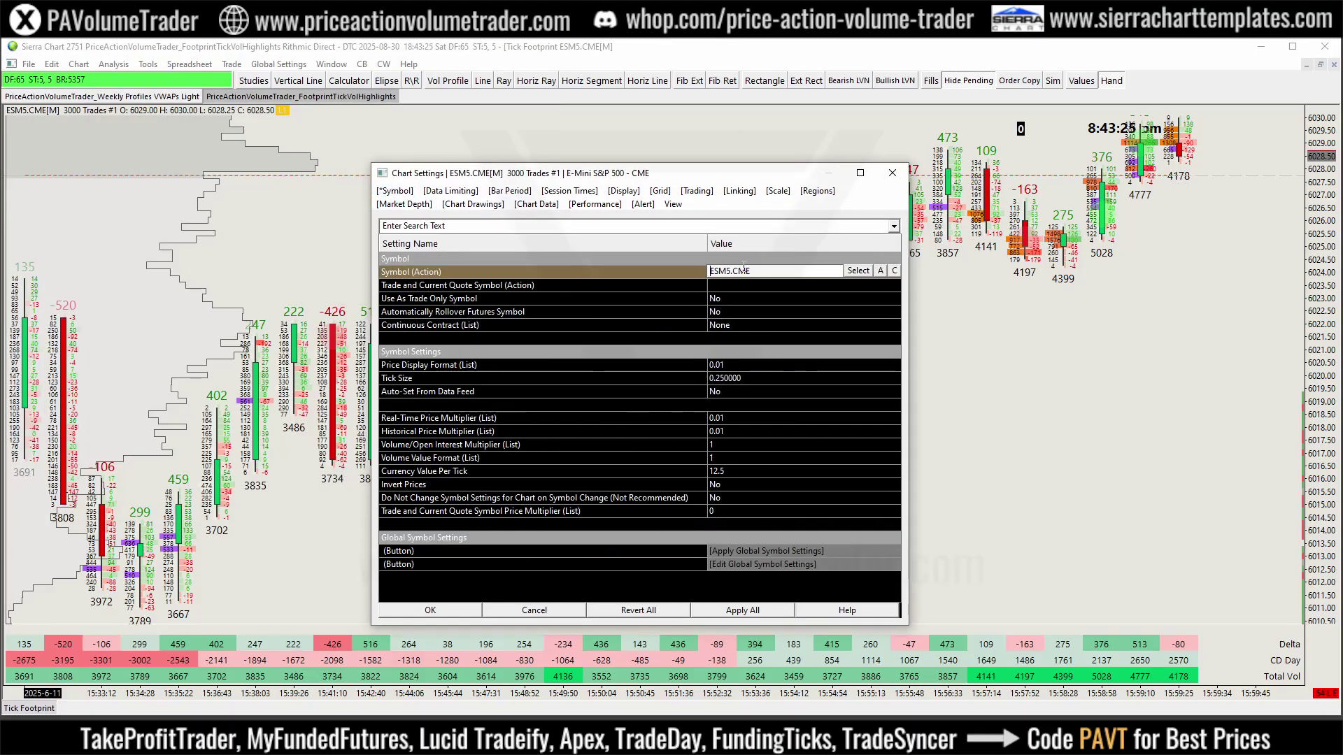
click(864, 271)
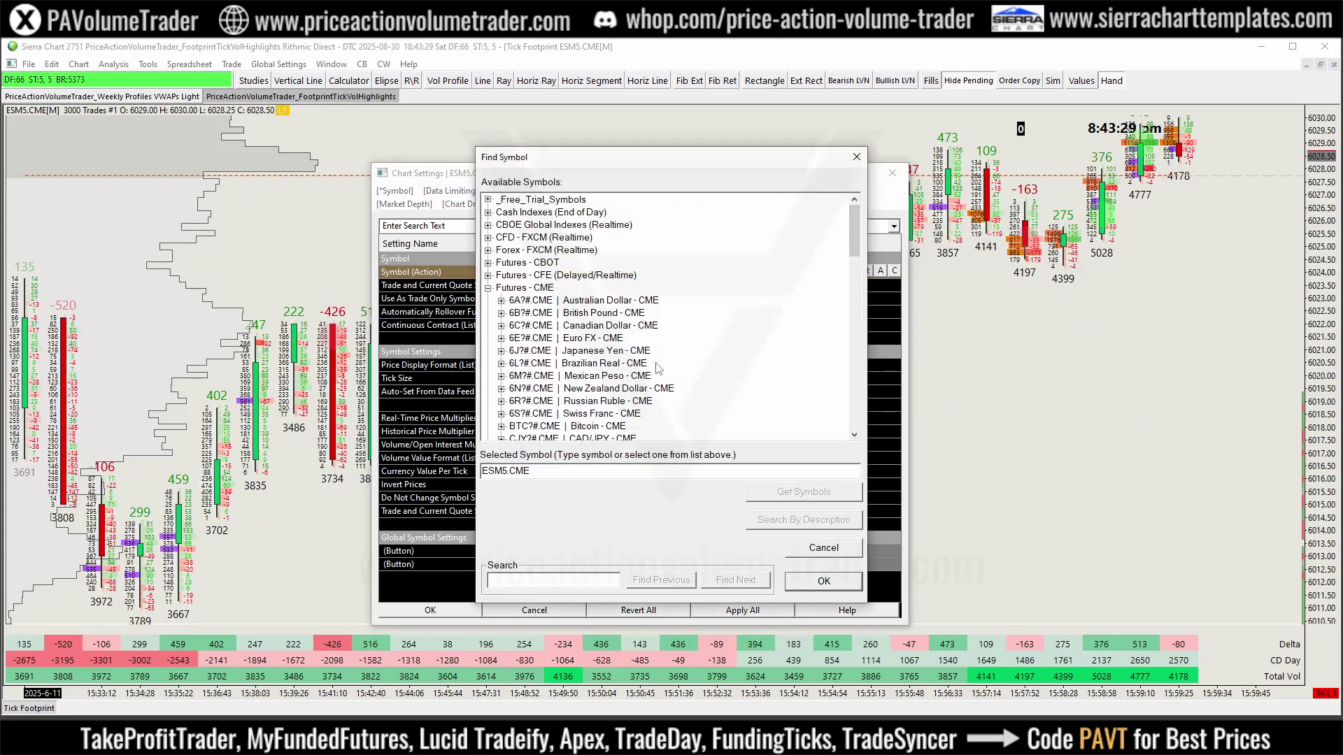
Step: Choose ESU5.CME (September 2025) under ES?#.CME and apply it to the chart
scroll(656, 369, down, 5)
double_click(559, 375)
scroll(581, 315, down, 3)
click(581, 300)
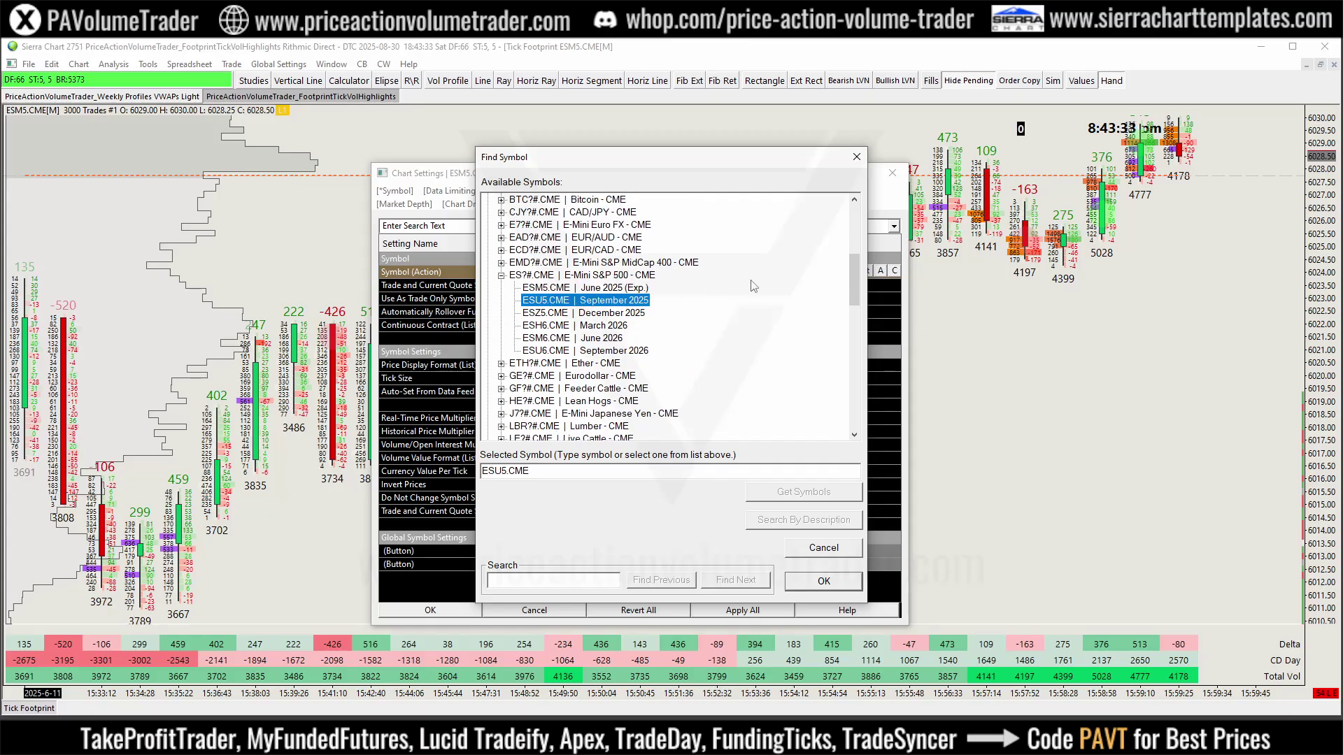
click(607, 288)
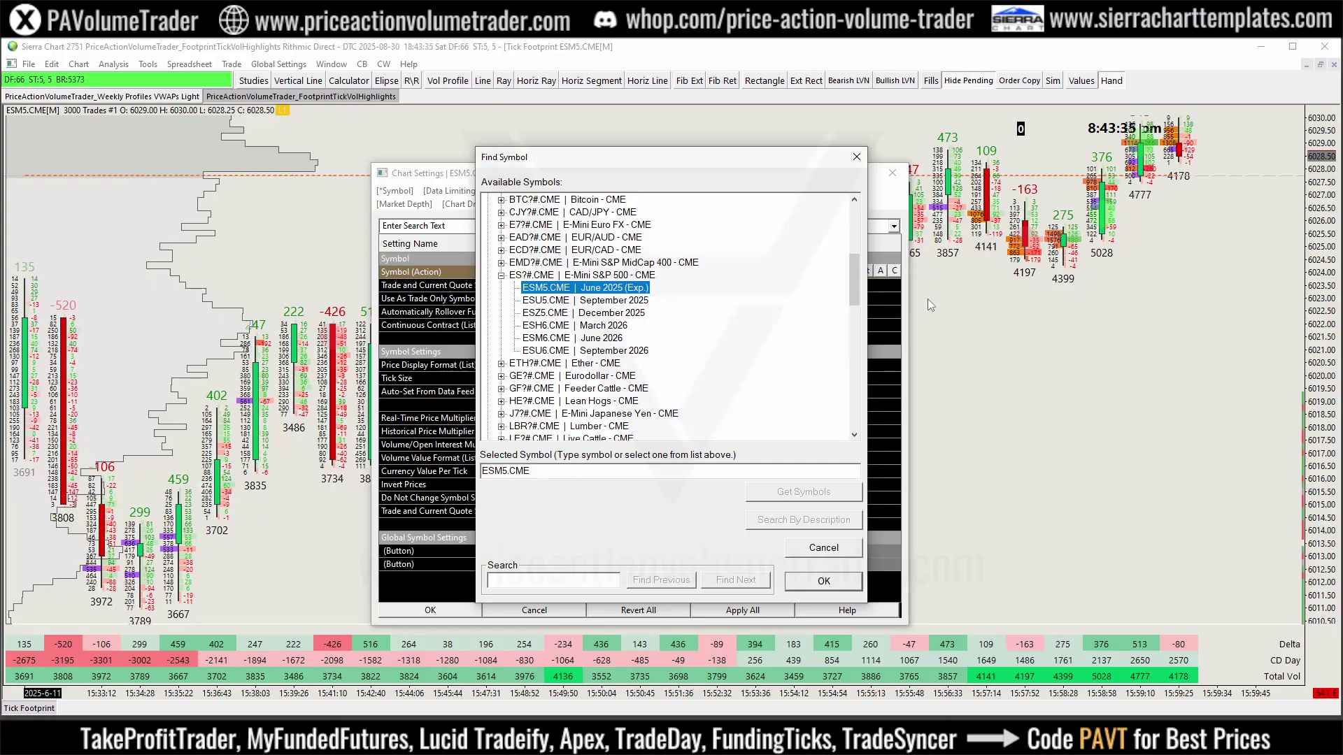
click(605, 301)
click(806, 582)
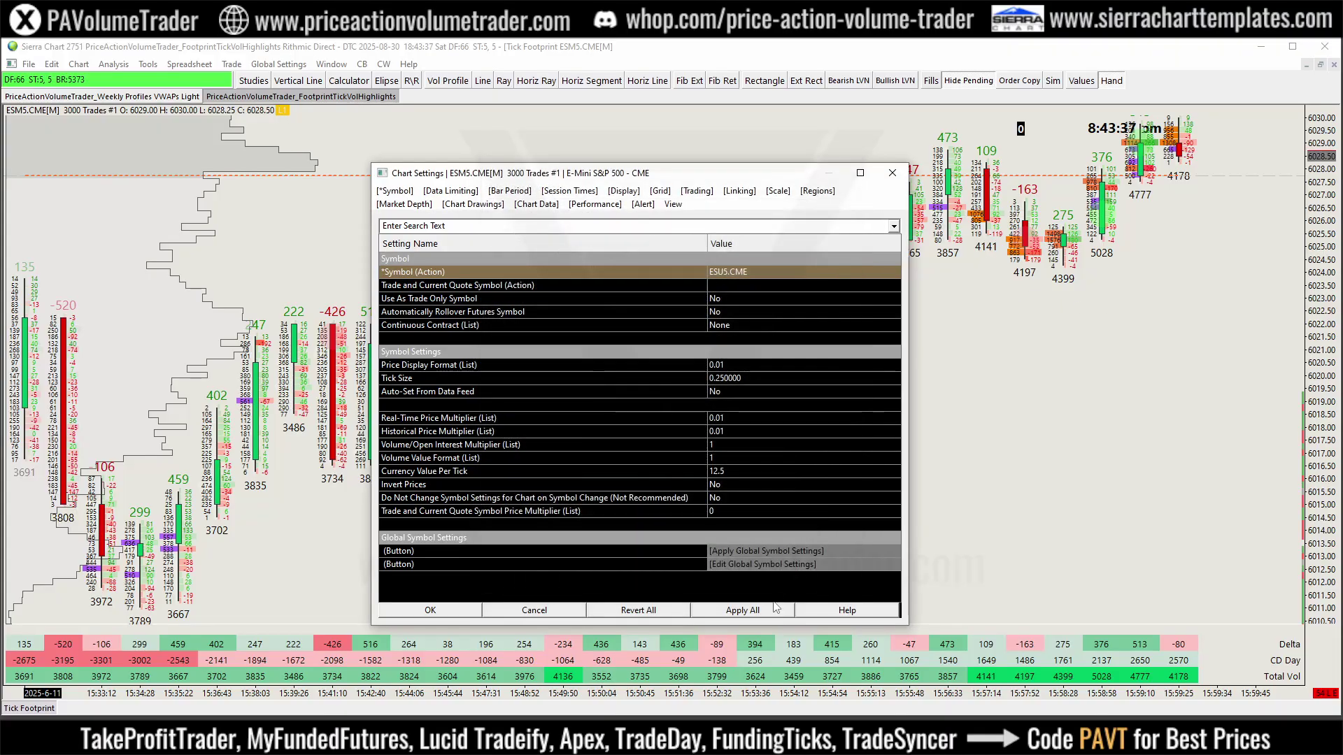
click(772, 610)
click(448, 610)
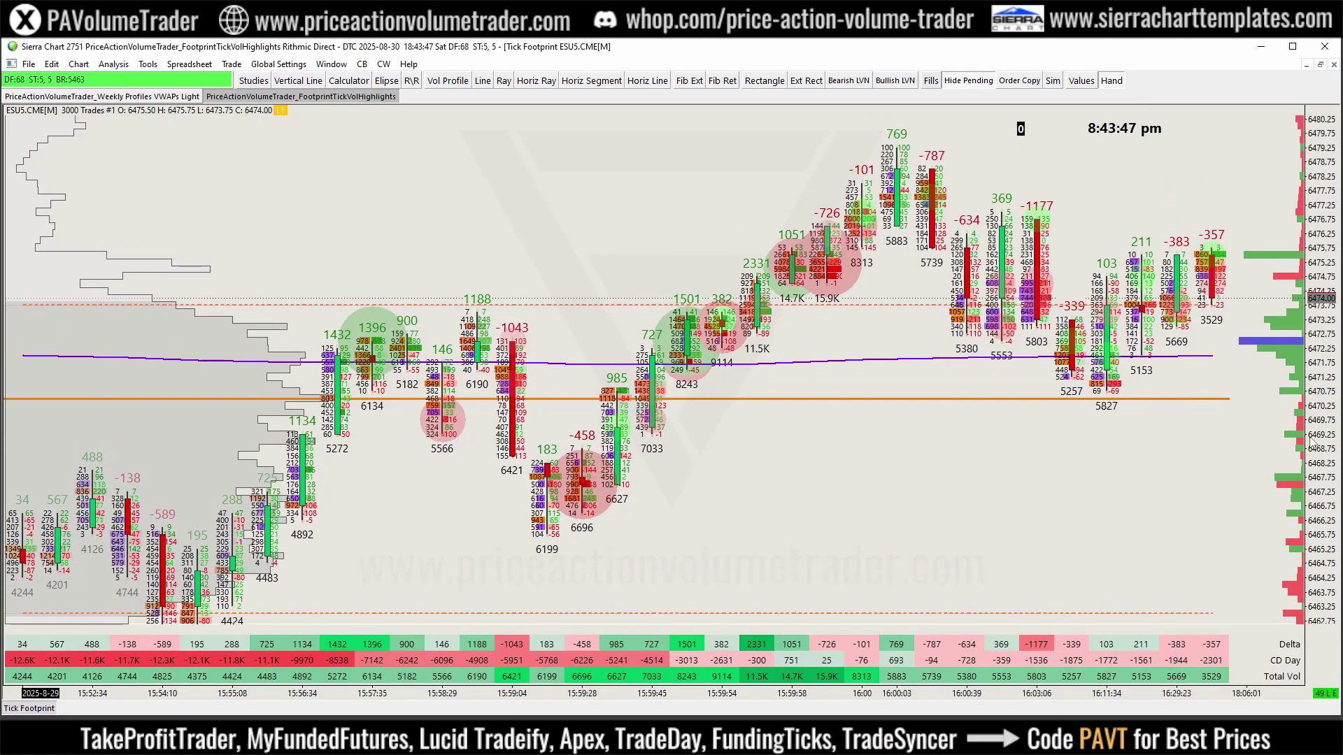
drag(1314, 444, 1321, 476)
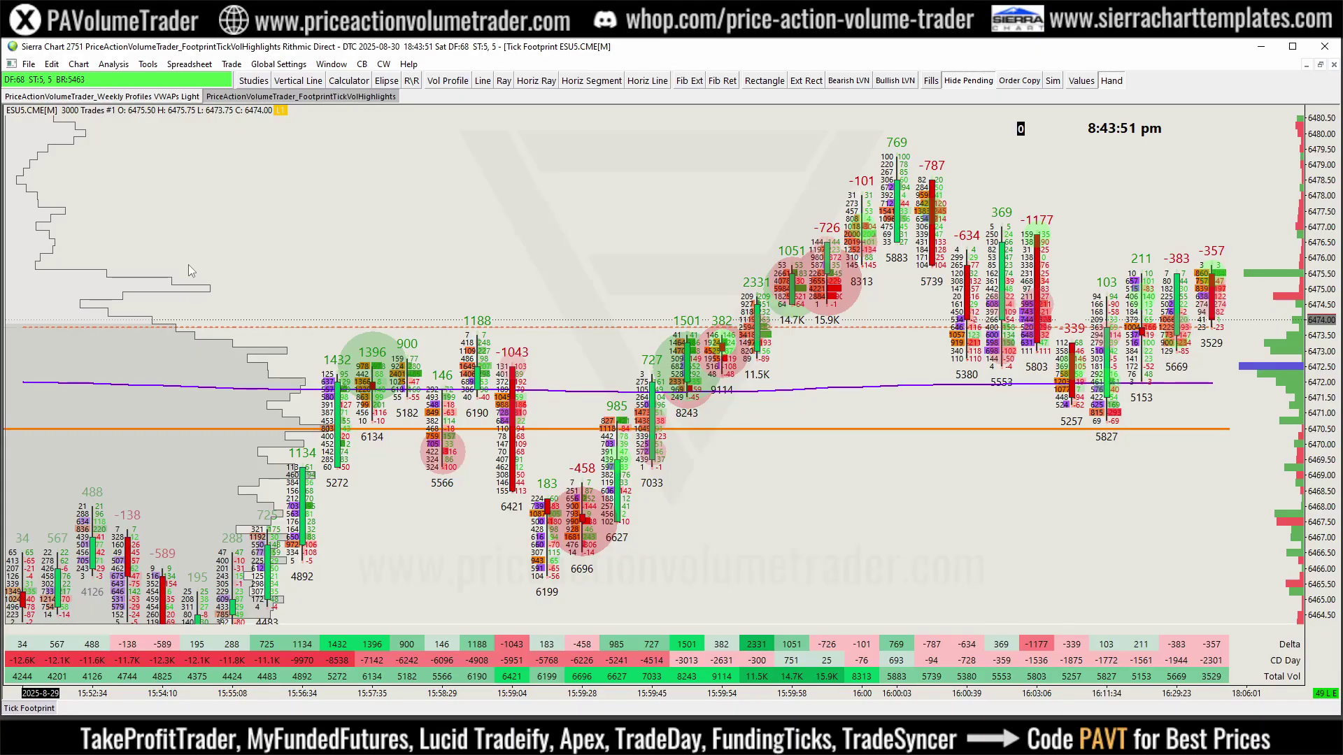
click(152, 102)
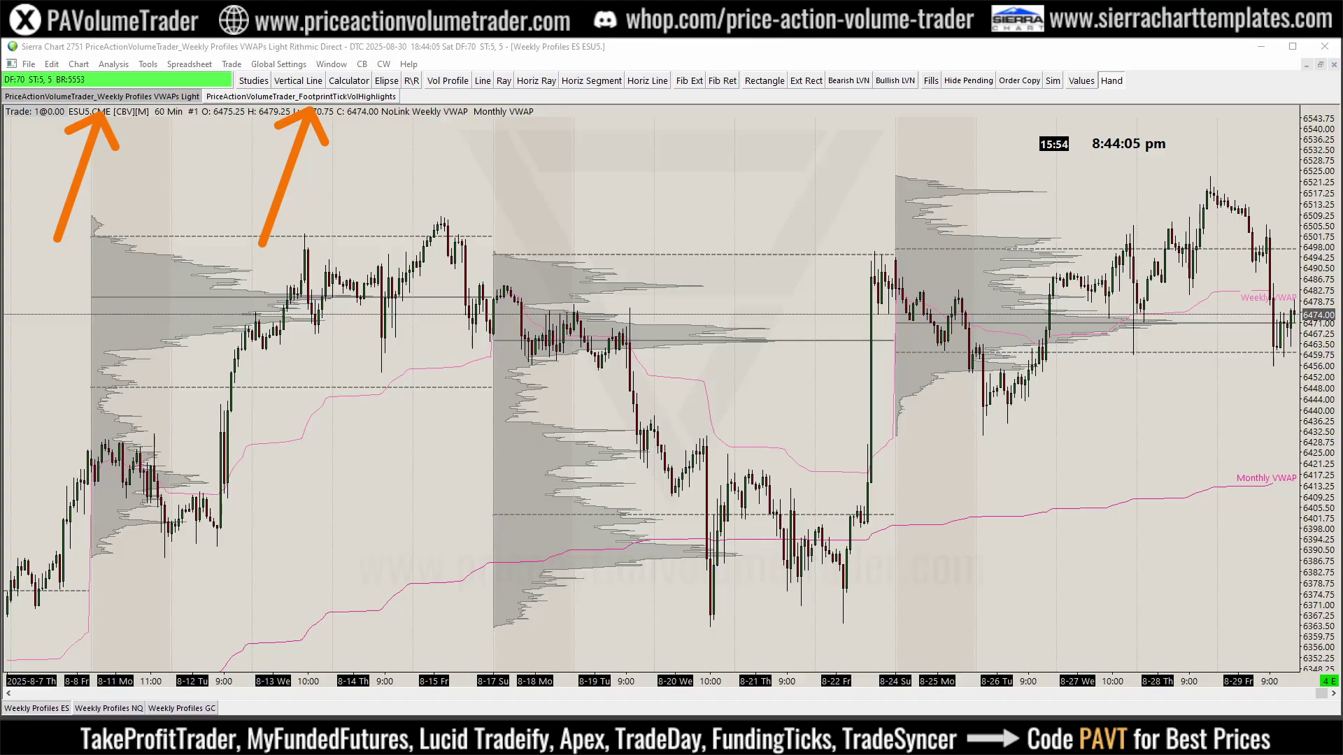
click(327, 97)
click(122, 97)
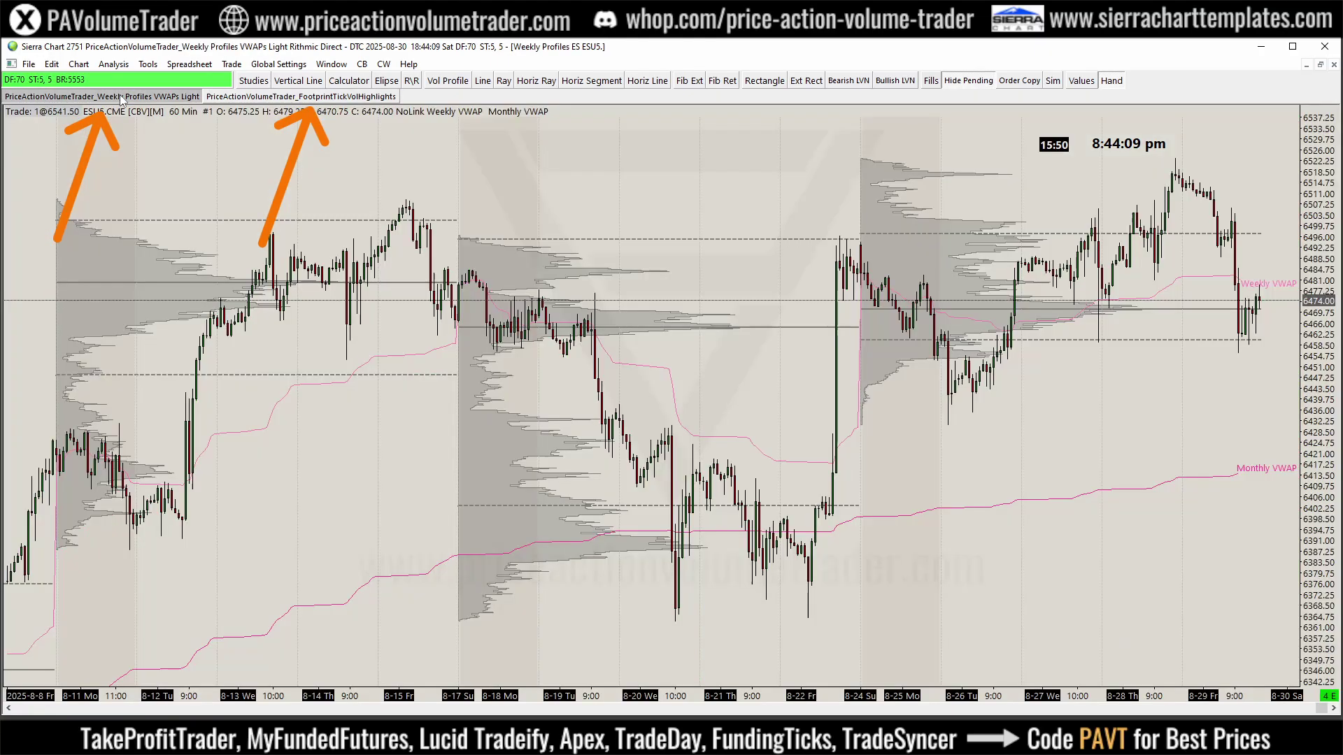
click(343, 97)
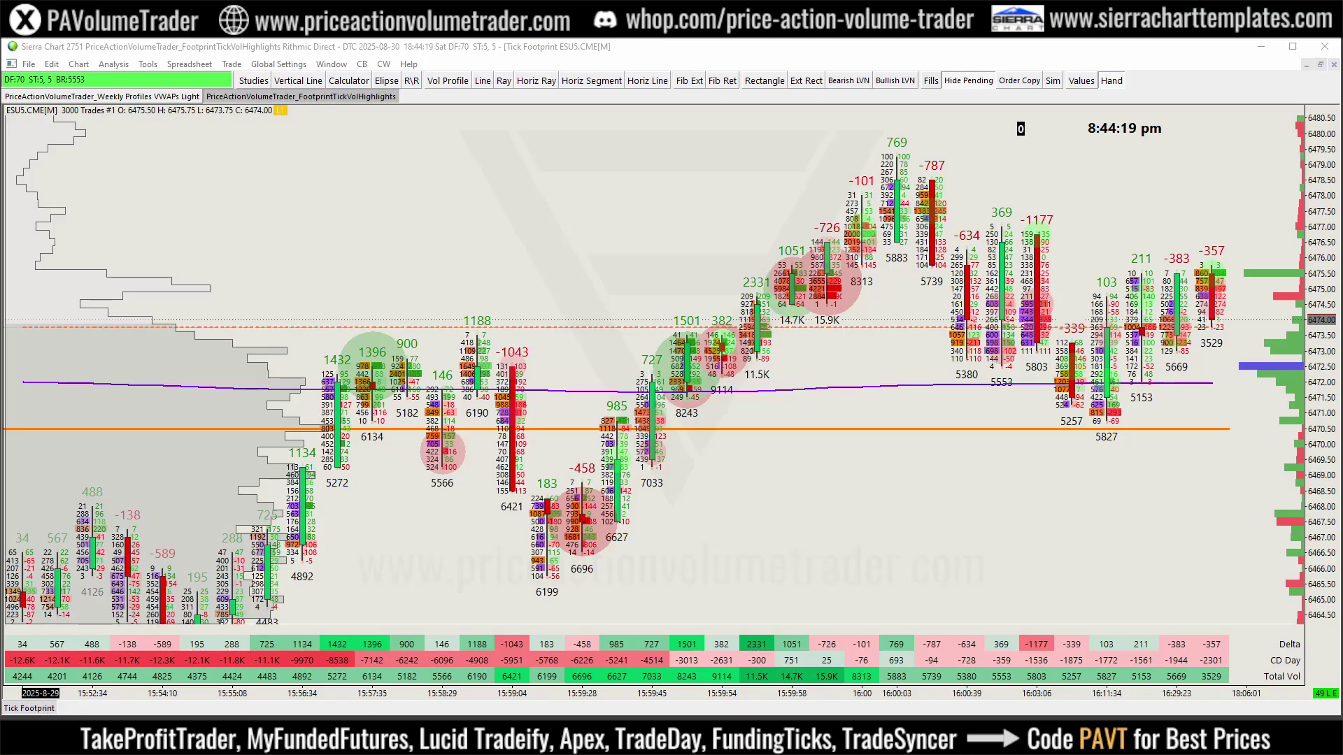
mouse_move(163, 250)
mouse_down()
mouse_move(73, 699)
mouse_move(54, 696)
mouse_move(83, 692)
mouse_up()
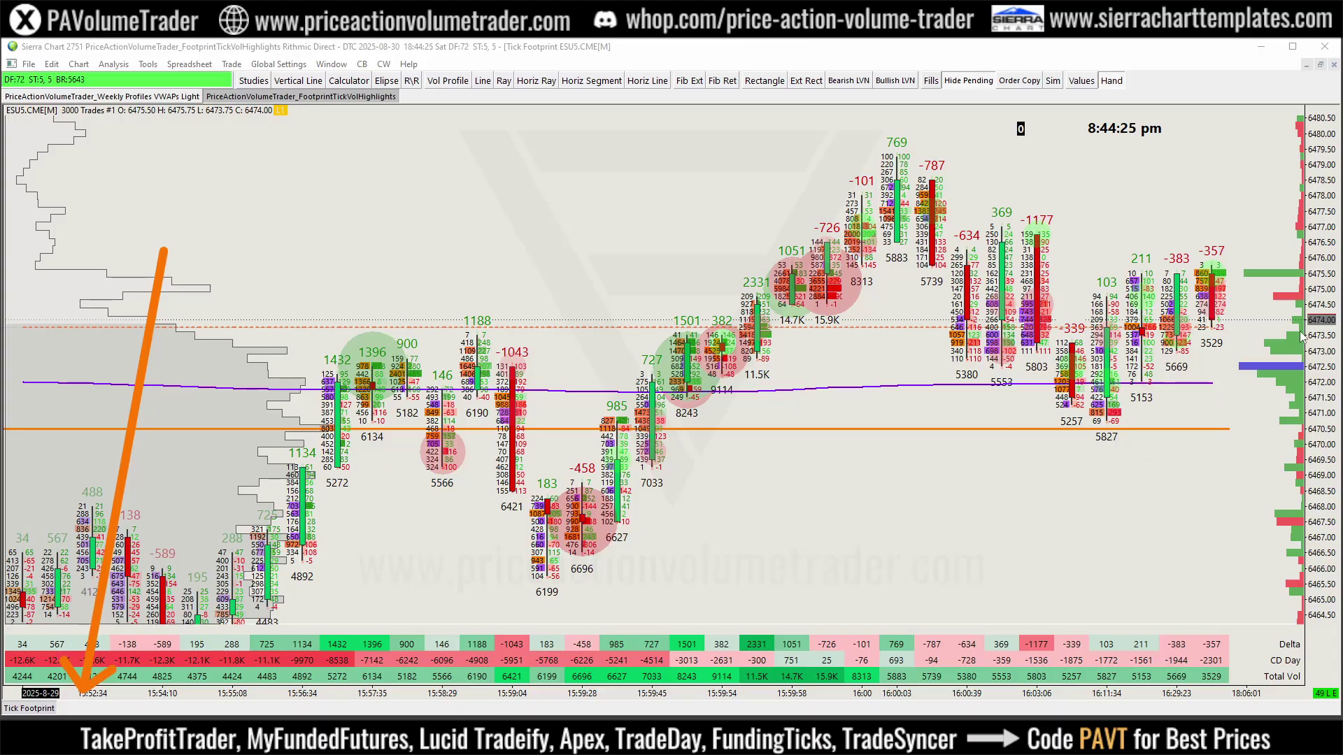
click(116, 97)
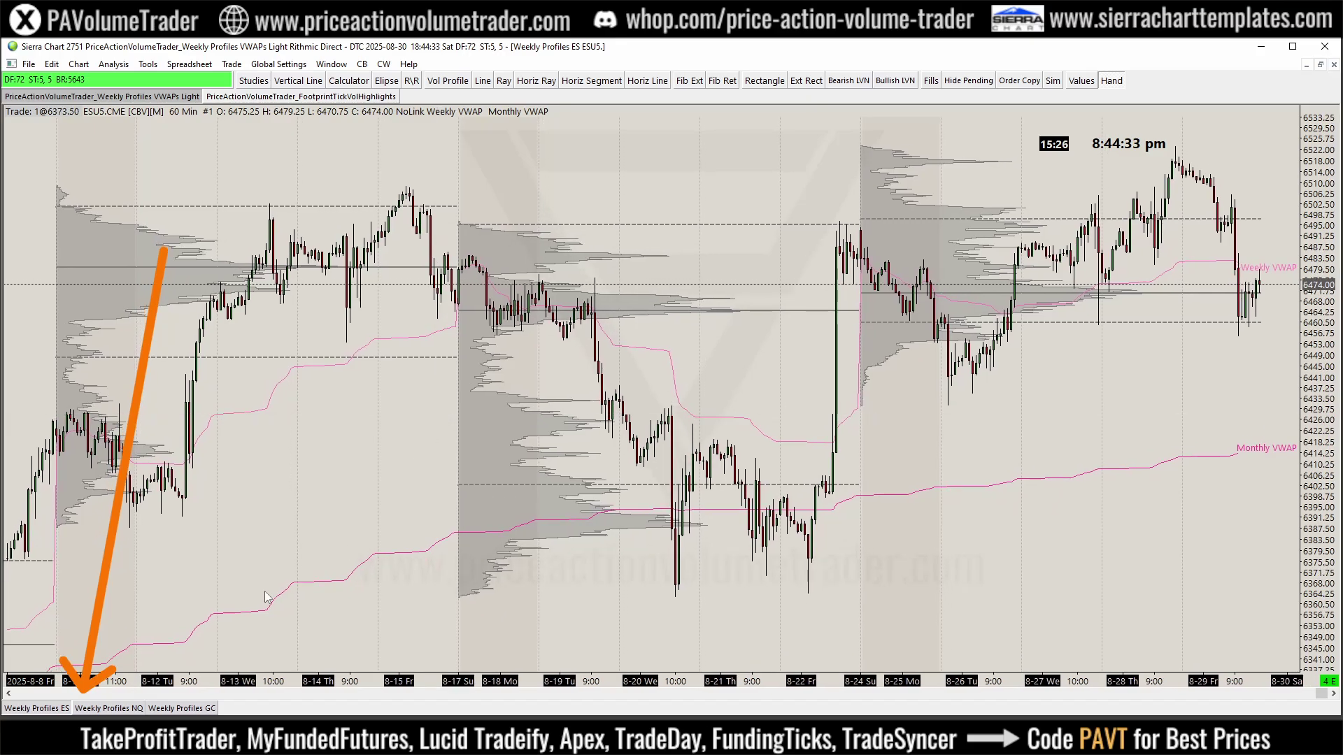
click(123, 709)
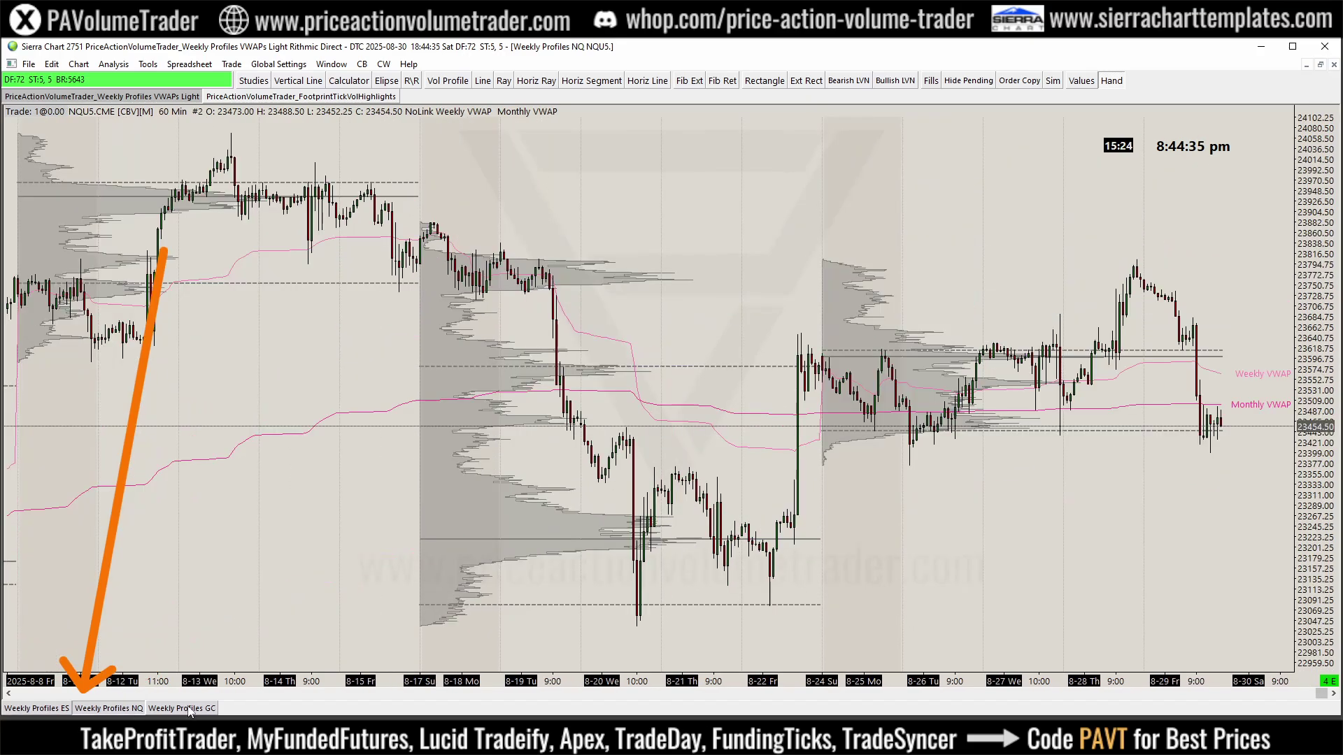
click(188, 709)
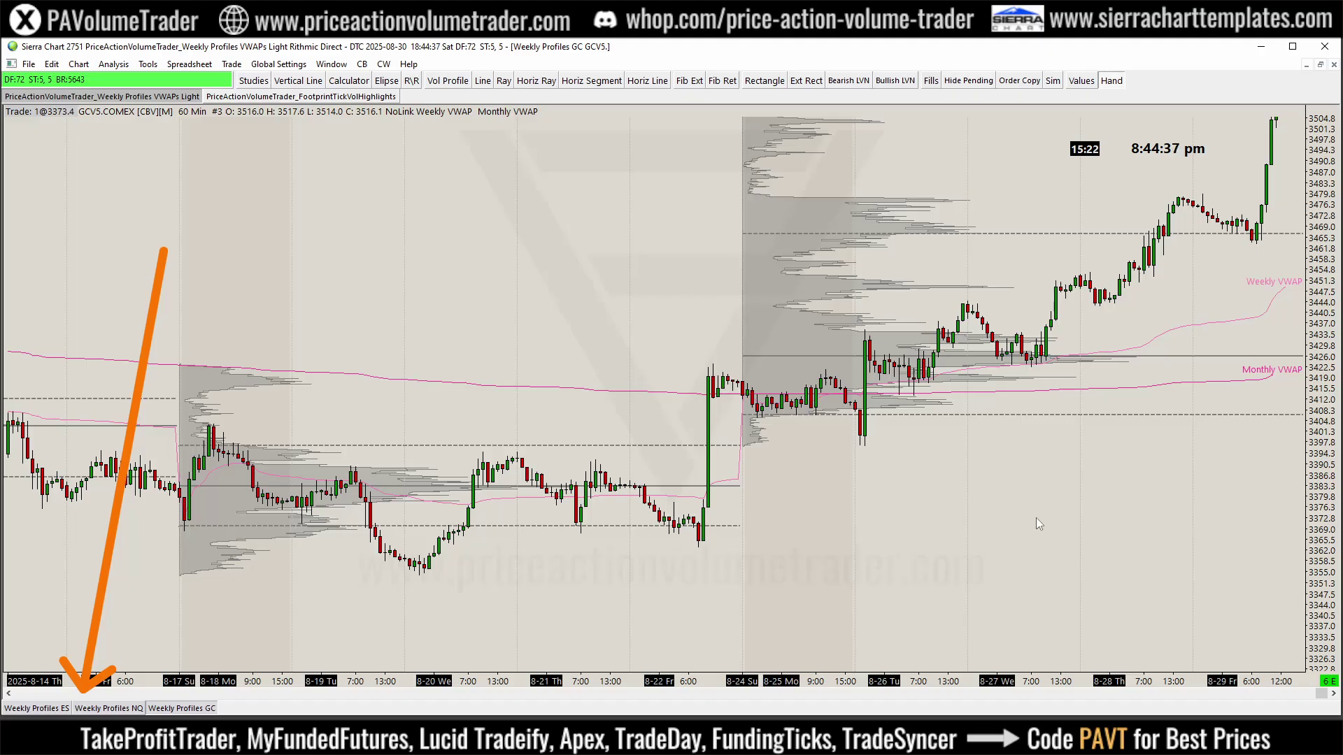
click(275, 98)
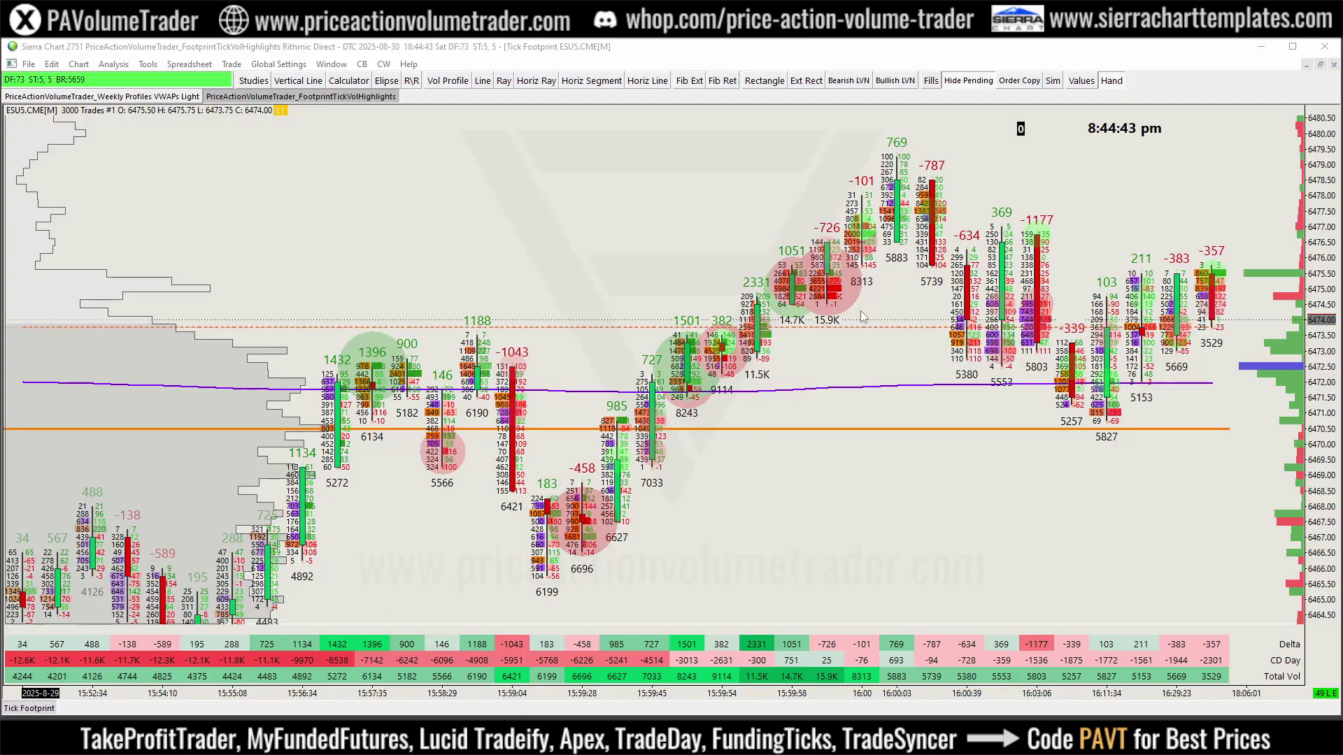
Step: Open Duplicate Chart to Another Chartbook for the Tick Footprint chart and widen the dialog
right_click(42, 712)
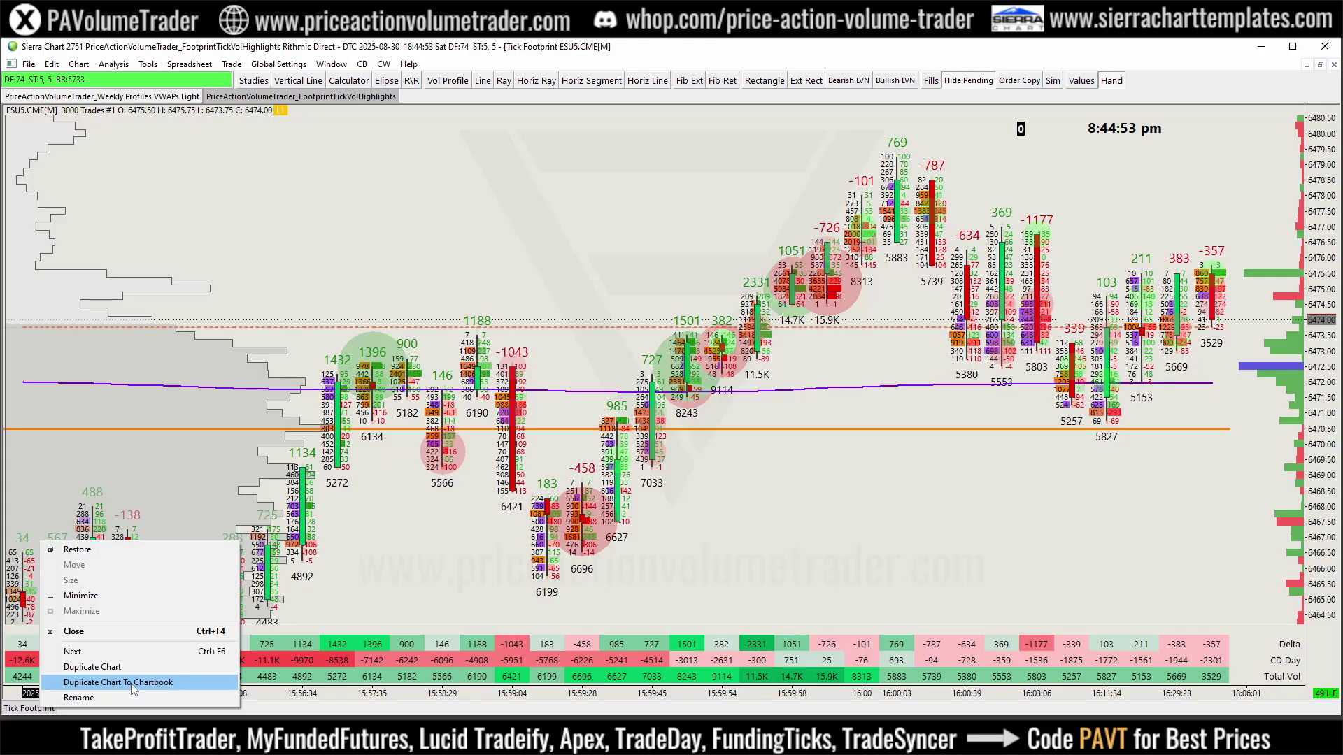
click(194, 689)
drag(143, 90, 583, 289)
drag(720, 346, 892, 346)
drag(713, 316, 838, 319)
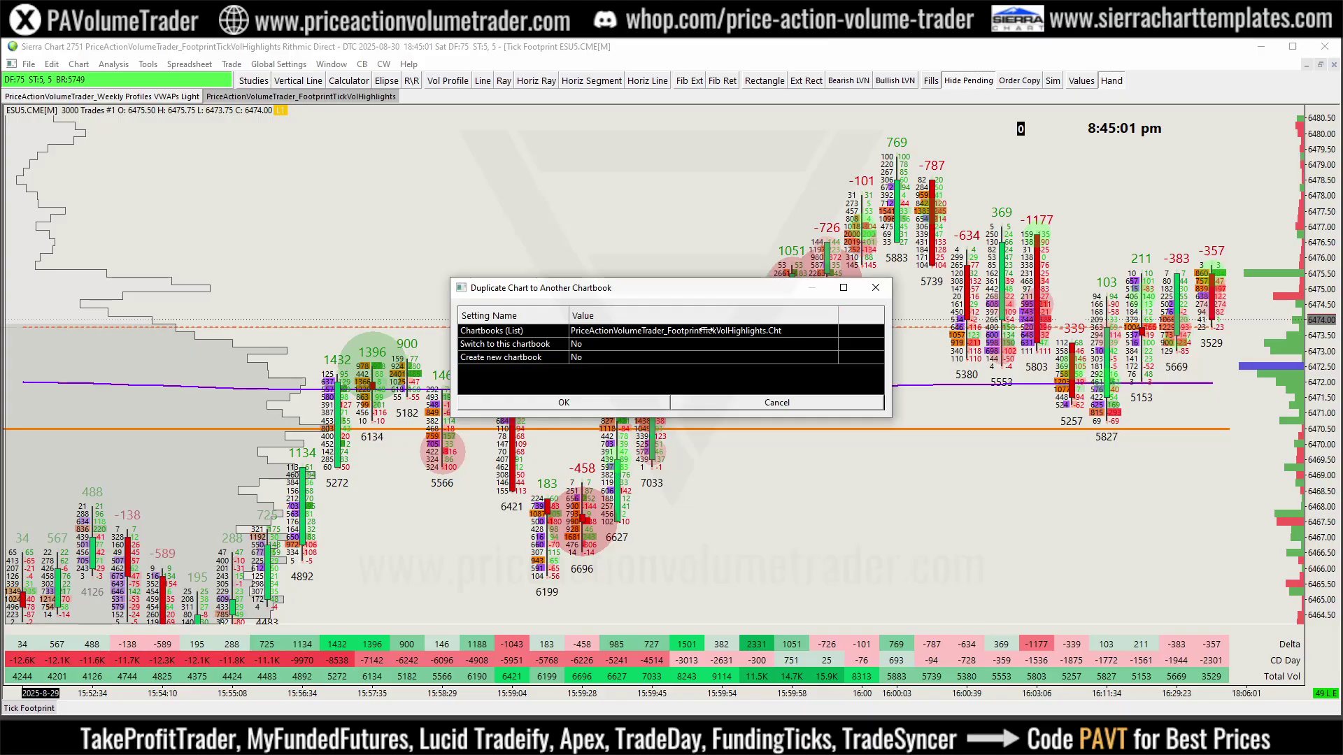
Step: Copy the chart into Weekly Profiles VWAPs Light.Cht and display that chartbook
click(487, 332)
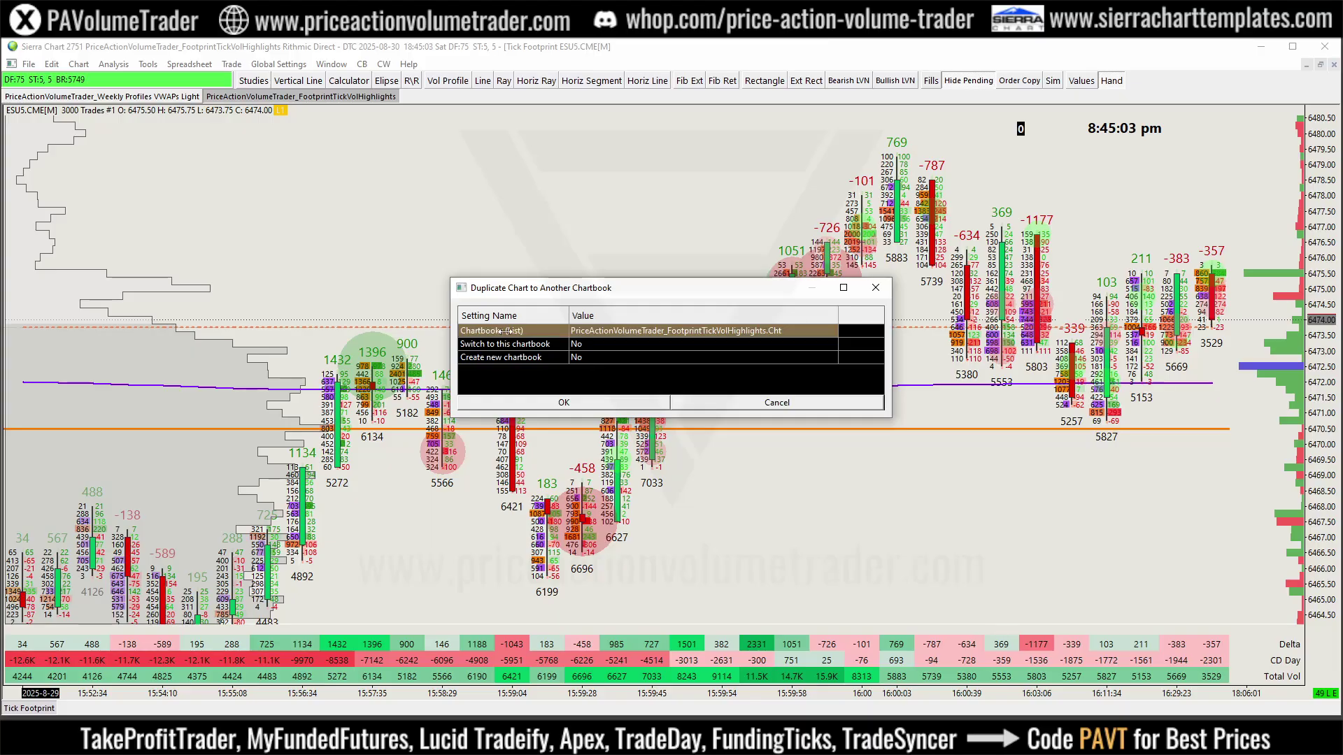
click(701, 331)
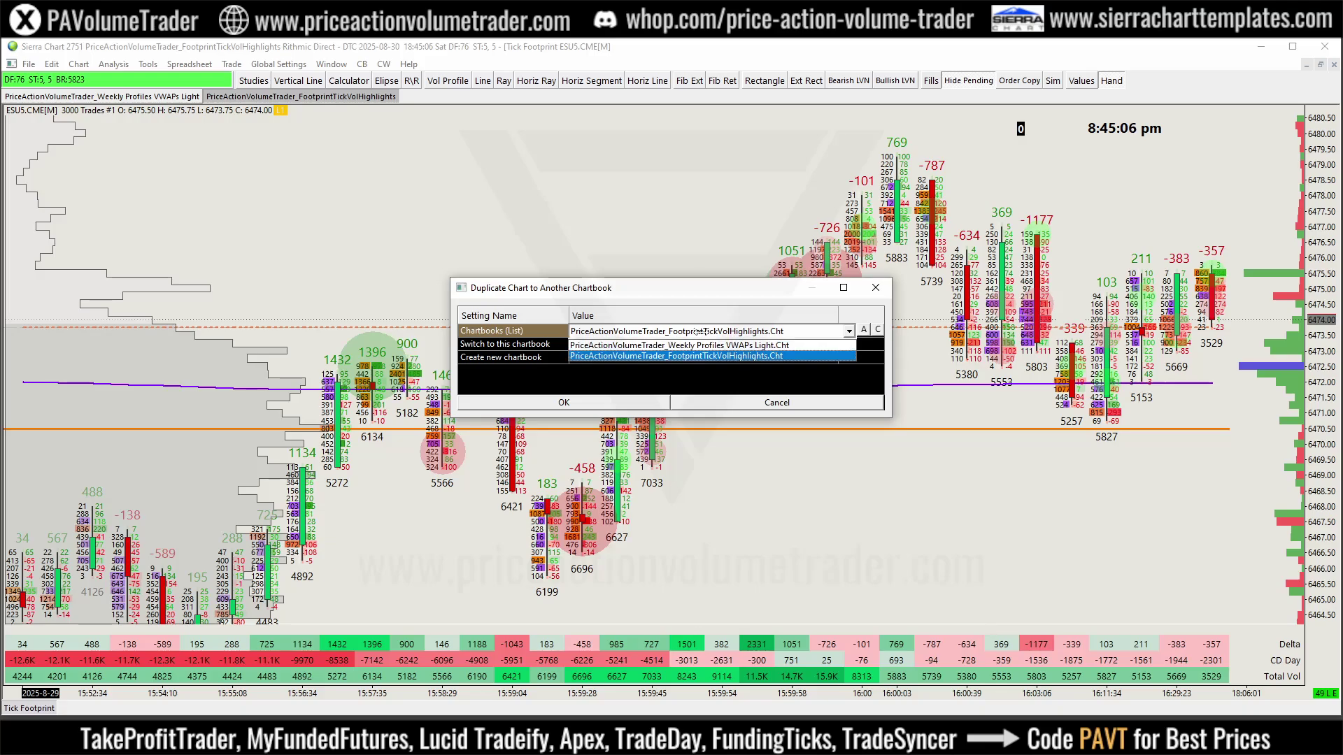
click(797, 345)
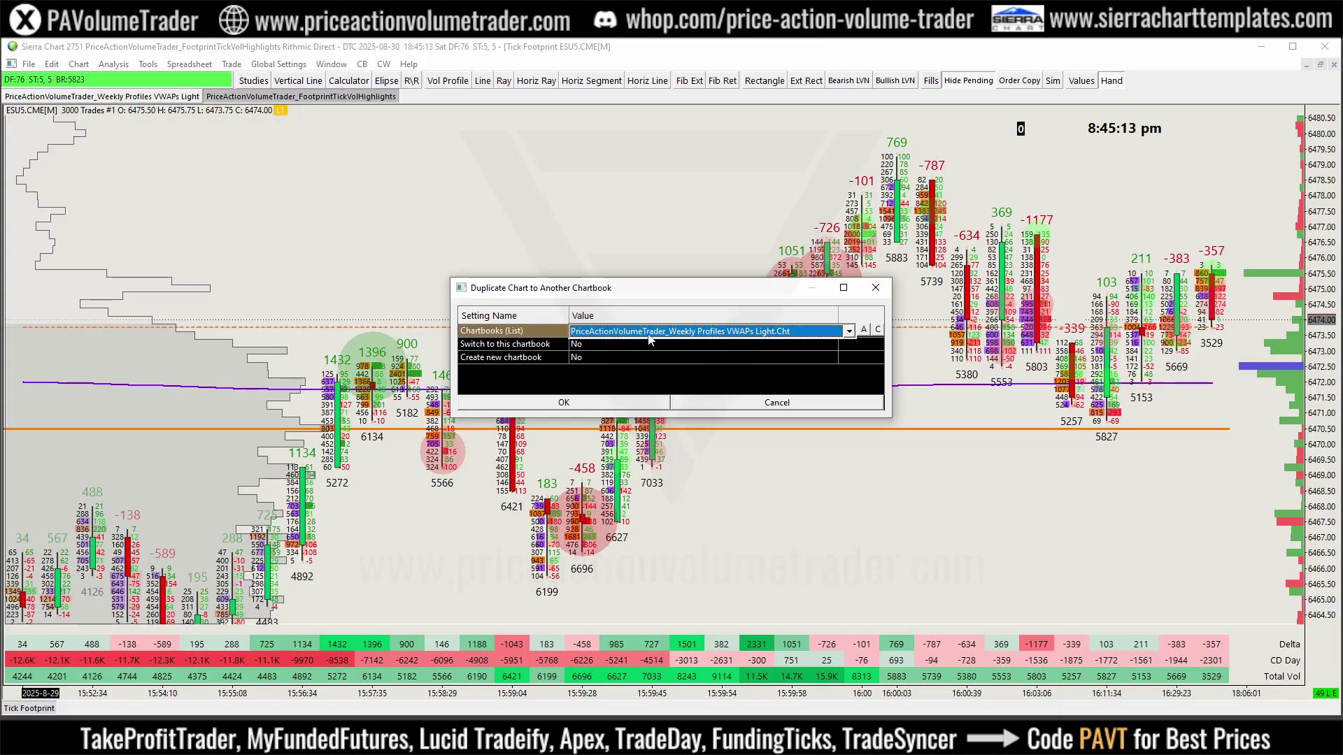
click(584, 405)
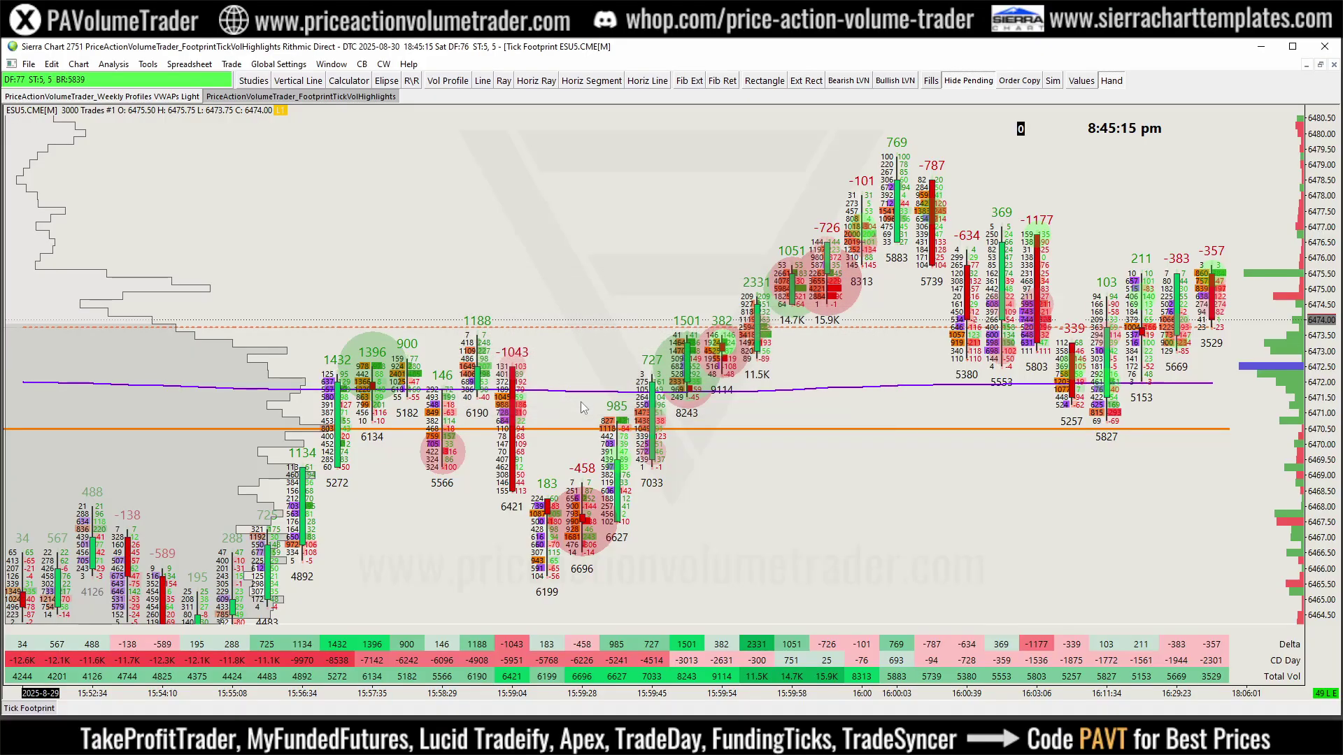
click(154, 100)
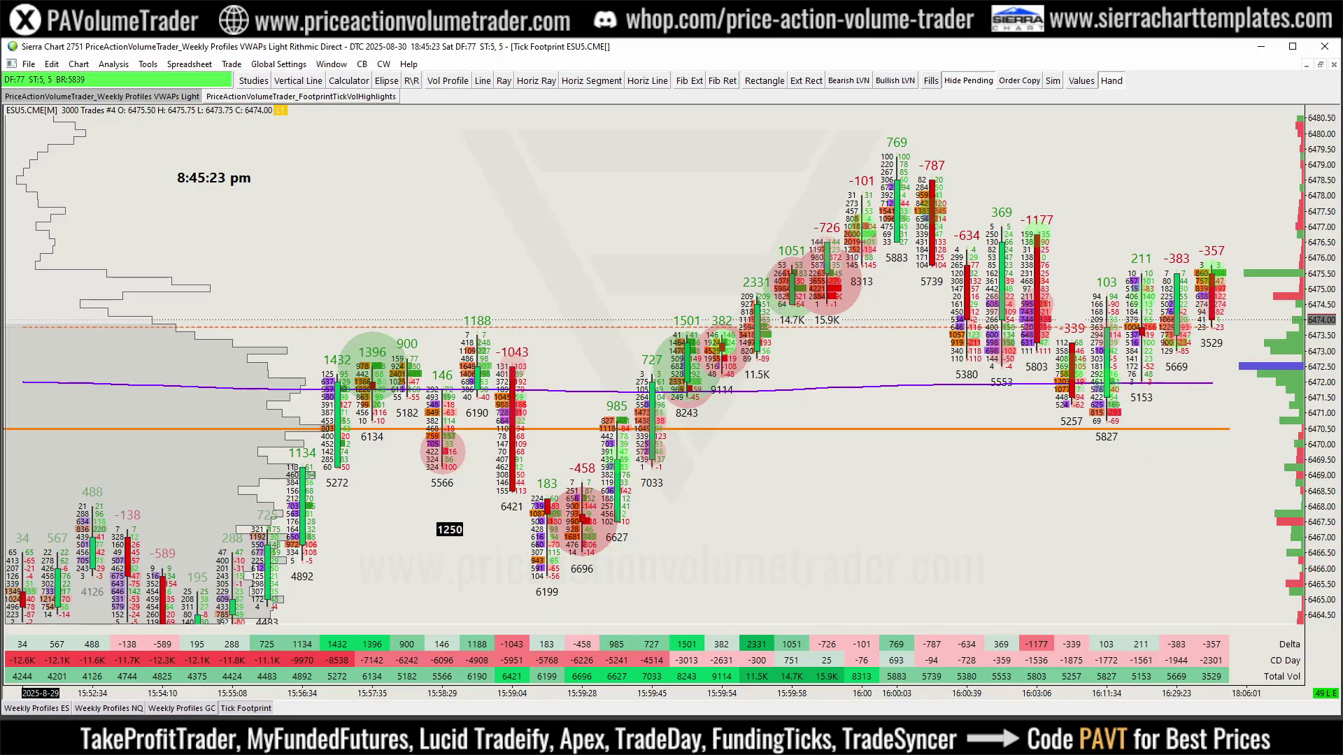
Step: Review the ES, NQ and GC charts, then move the Tick Footprint clock to the upper right
click(36, 708)
click(108, 708)
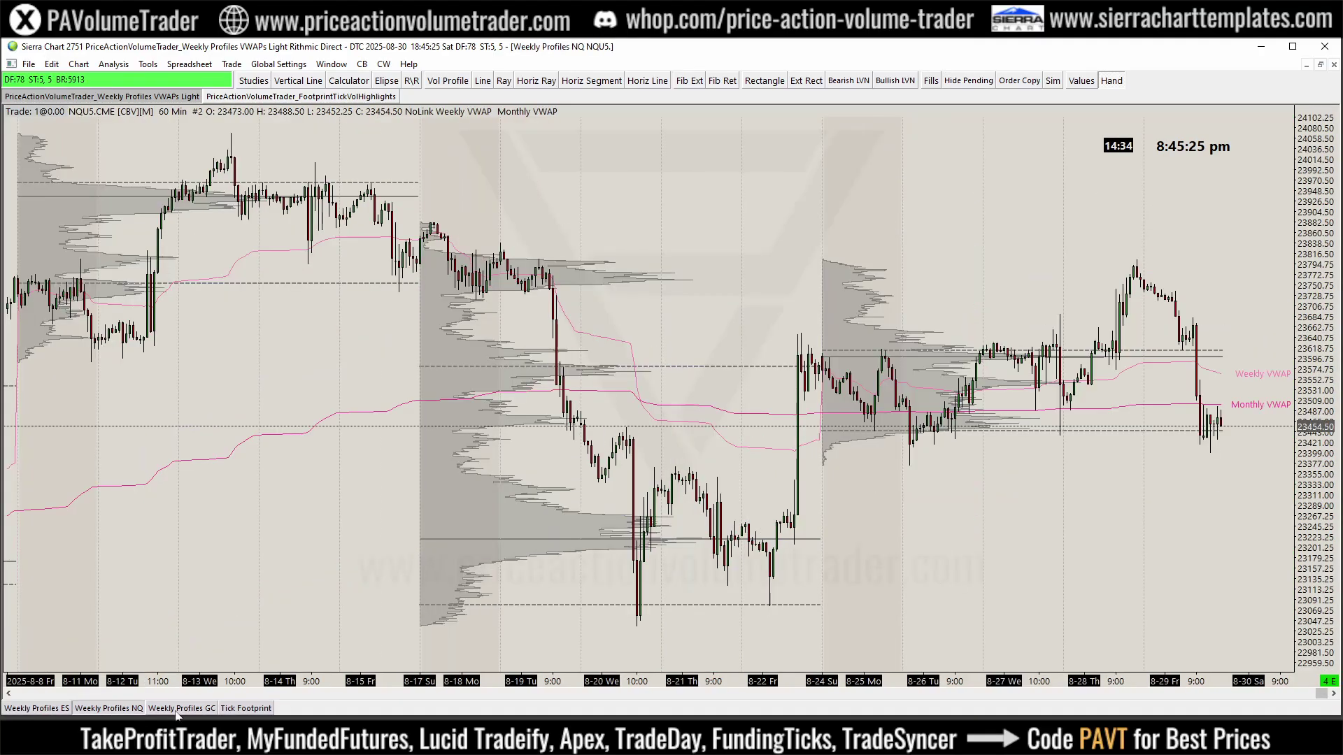
click(181, 708)
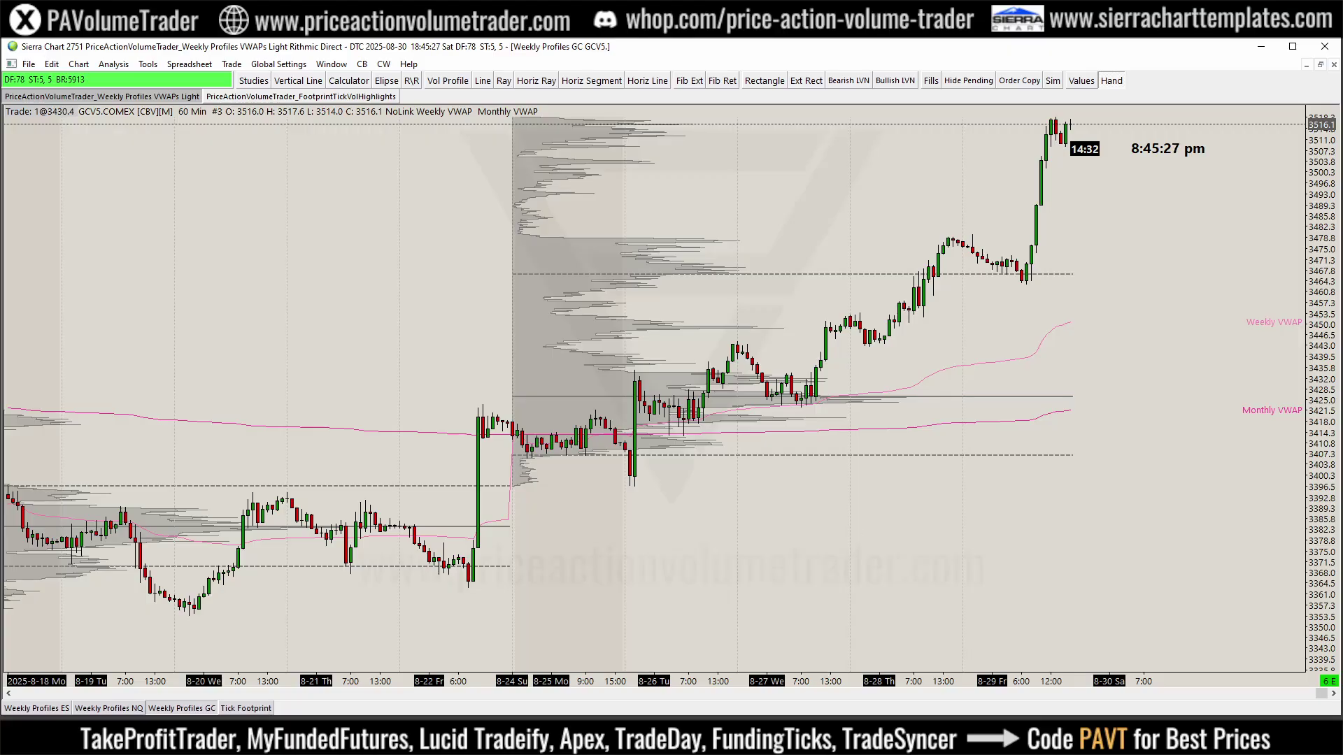
mouse_move(252, 397)
mouse_down()
mouse_move(225, 610)
mouse_move(233, 689)
mouse_move(246, 694)
mouse_up()
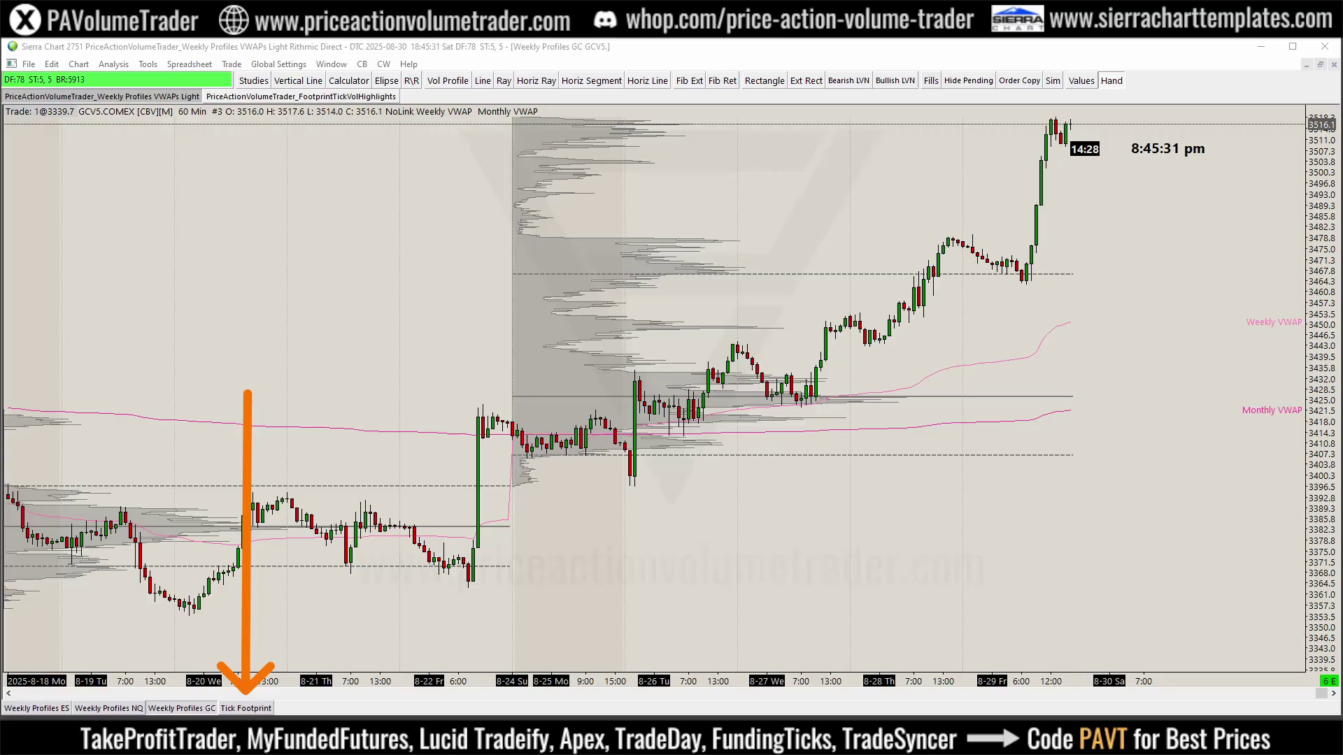
click(246, 708)
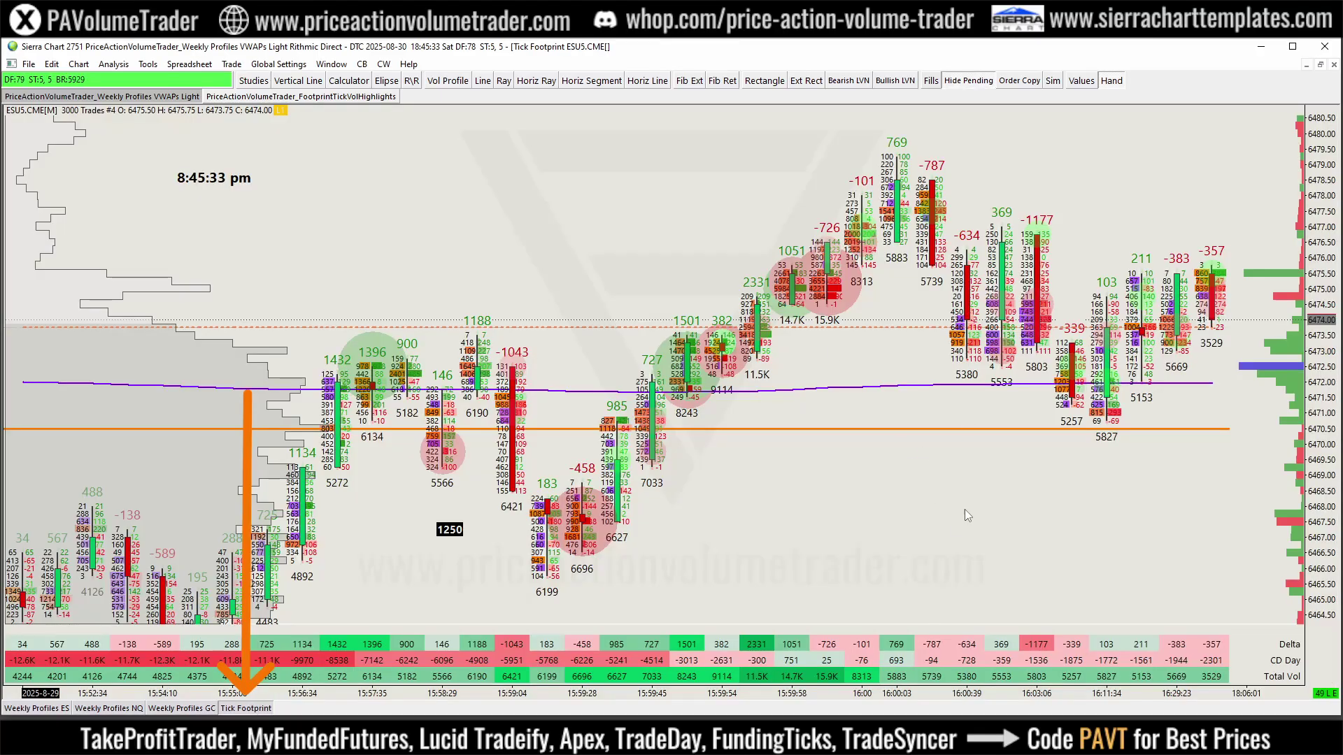
drag(200, 183, 1163, 156)
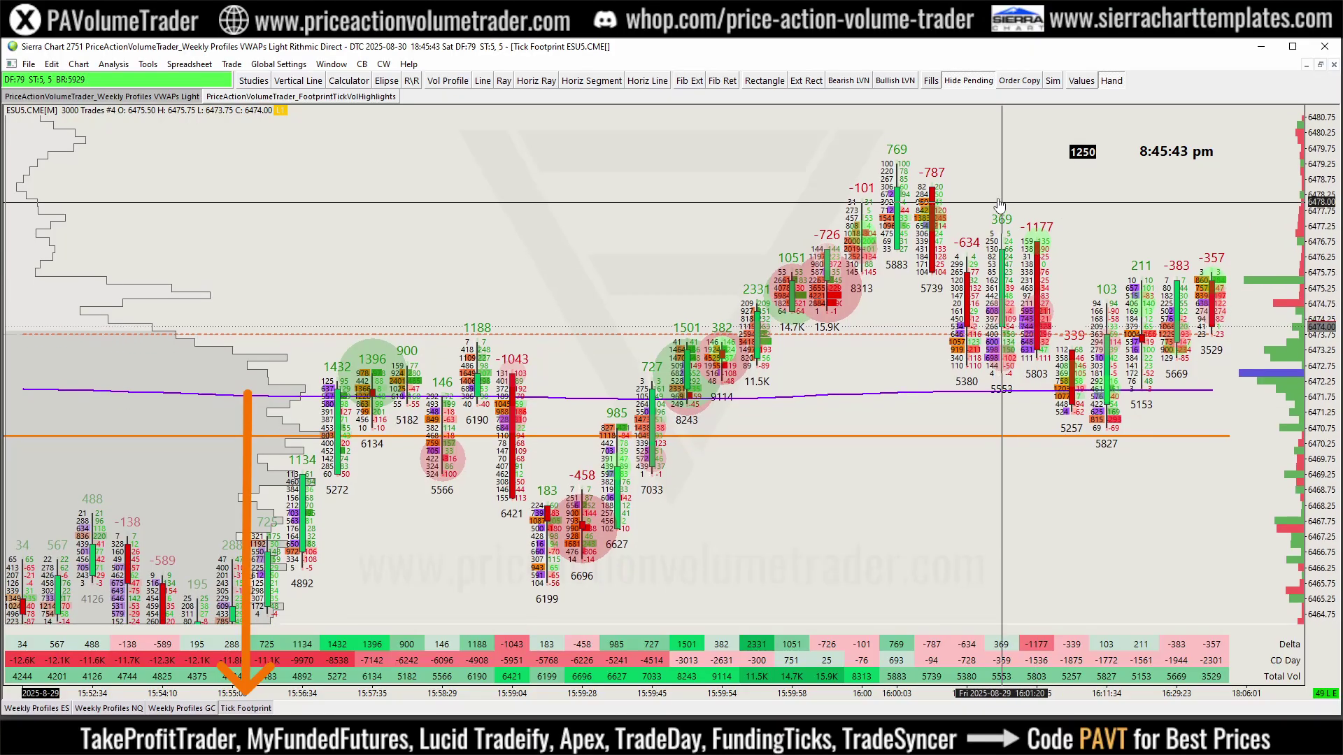
Step: Cycle through the ES, NQ, GC and Tick Footprint charts, ending on FootprintTickVolHighlights
click(36, 708)
click(108, 708)
click(182, 709)
click(245, 708)
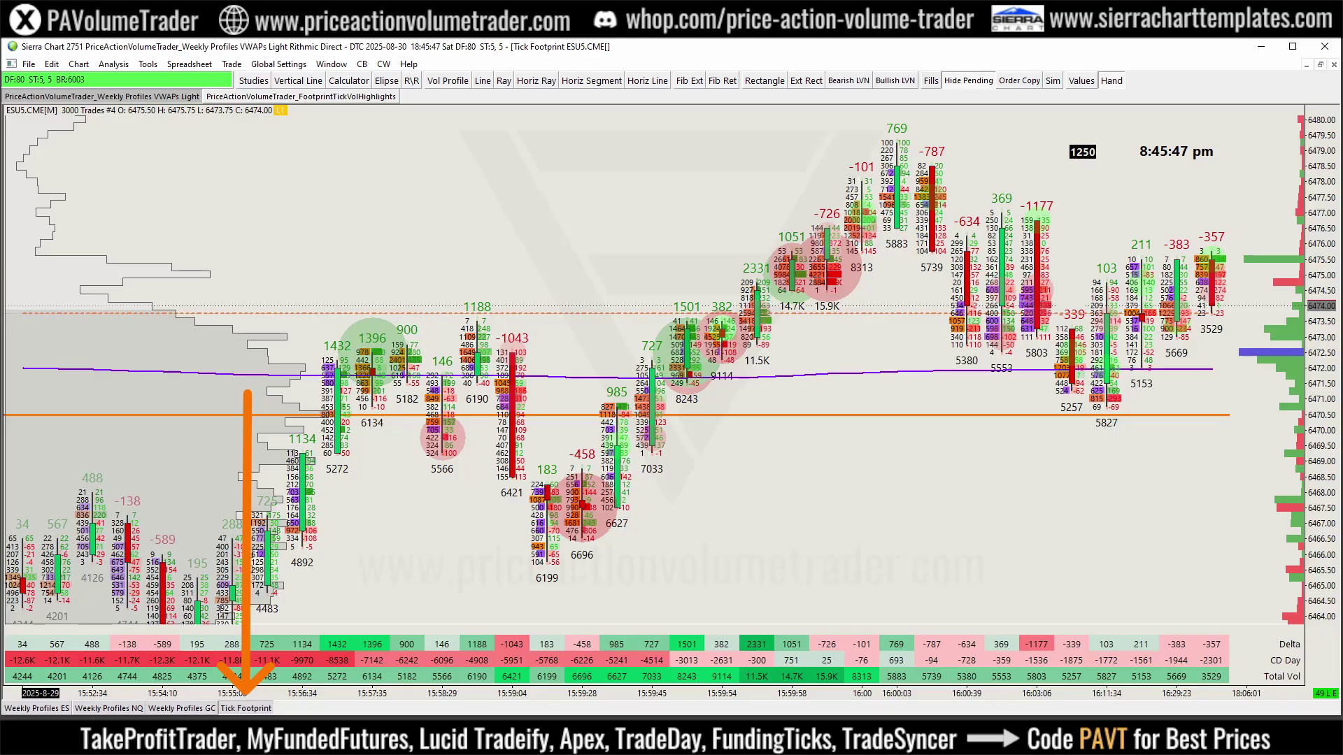
click(282, 95)
click(115, 95)
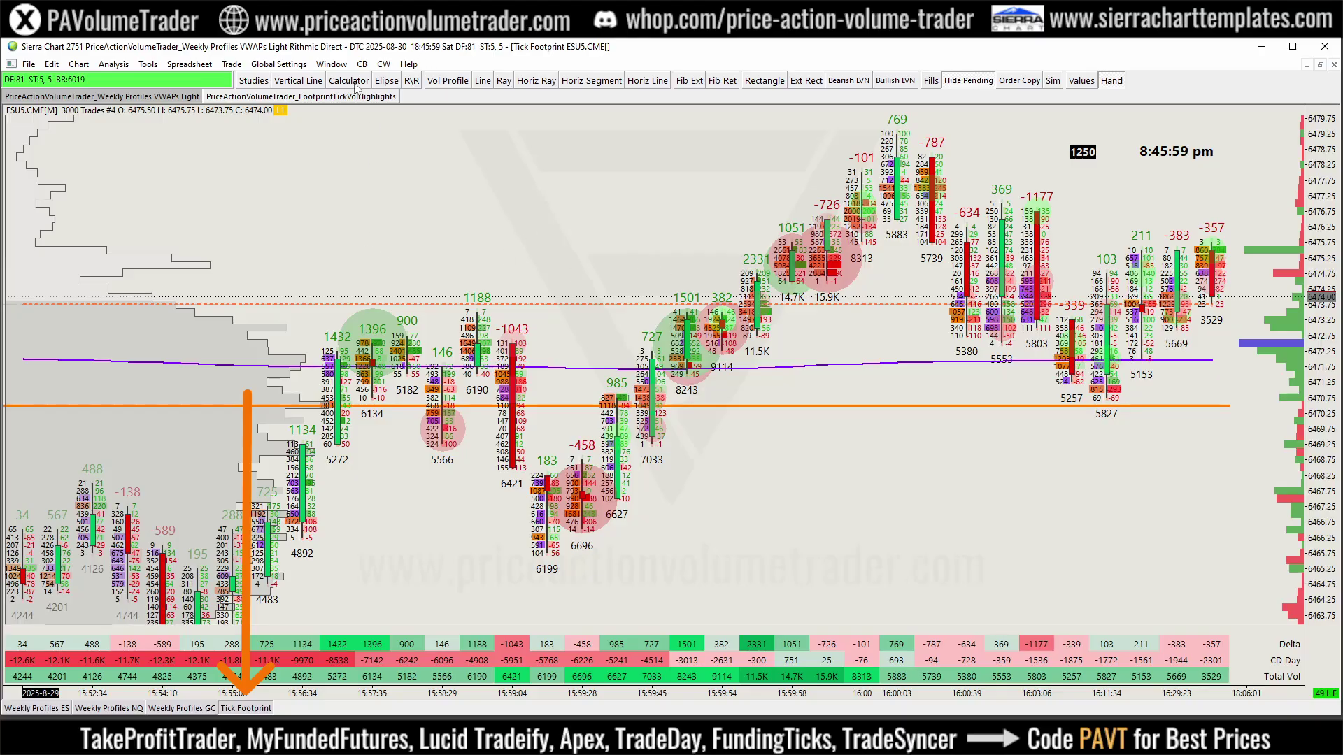
click(322, 98)
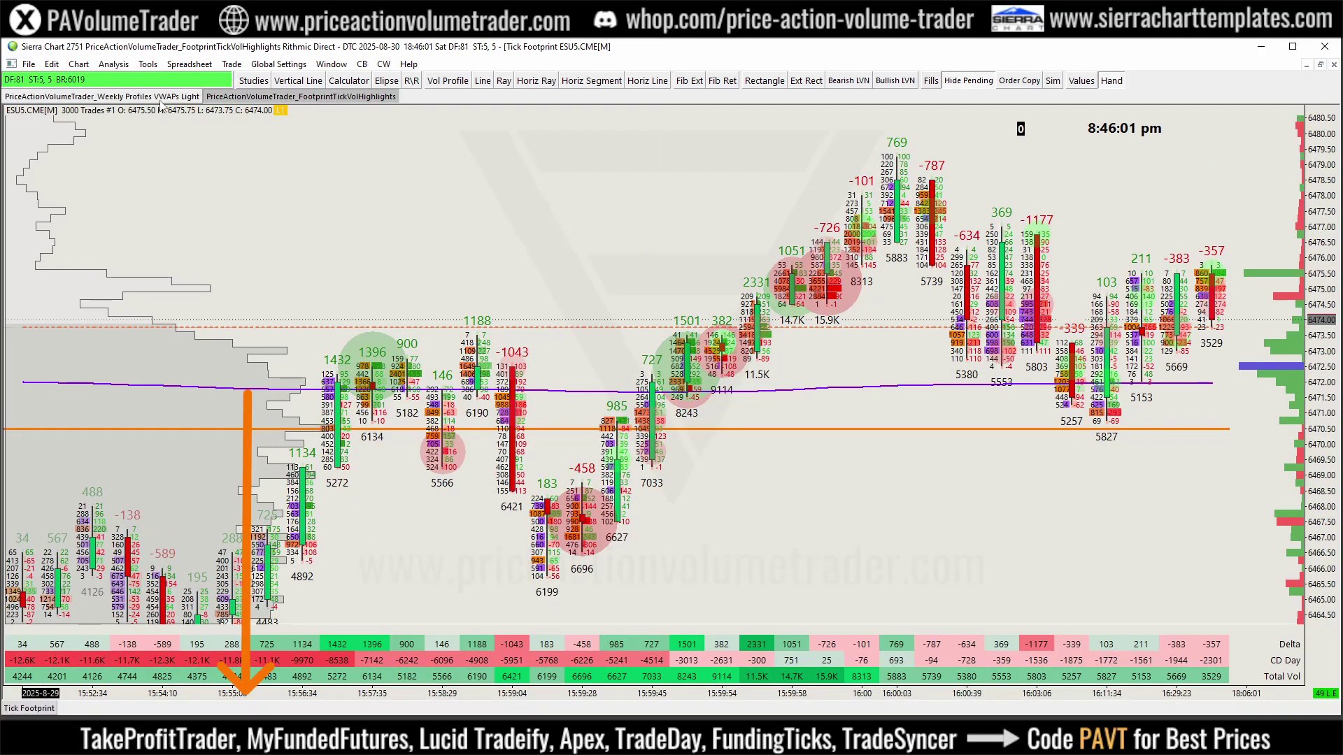
Step: Cancel another chart duplication, then show Weekly Profiles ES in the VWAPs Light chartbook
right_click(46, 711)
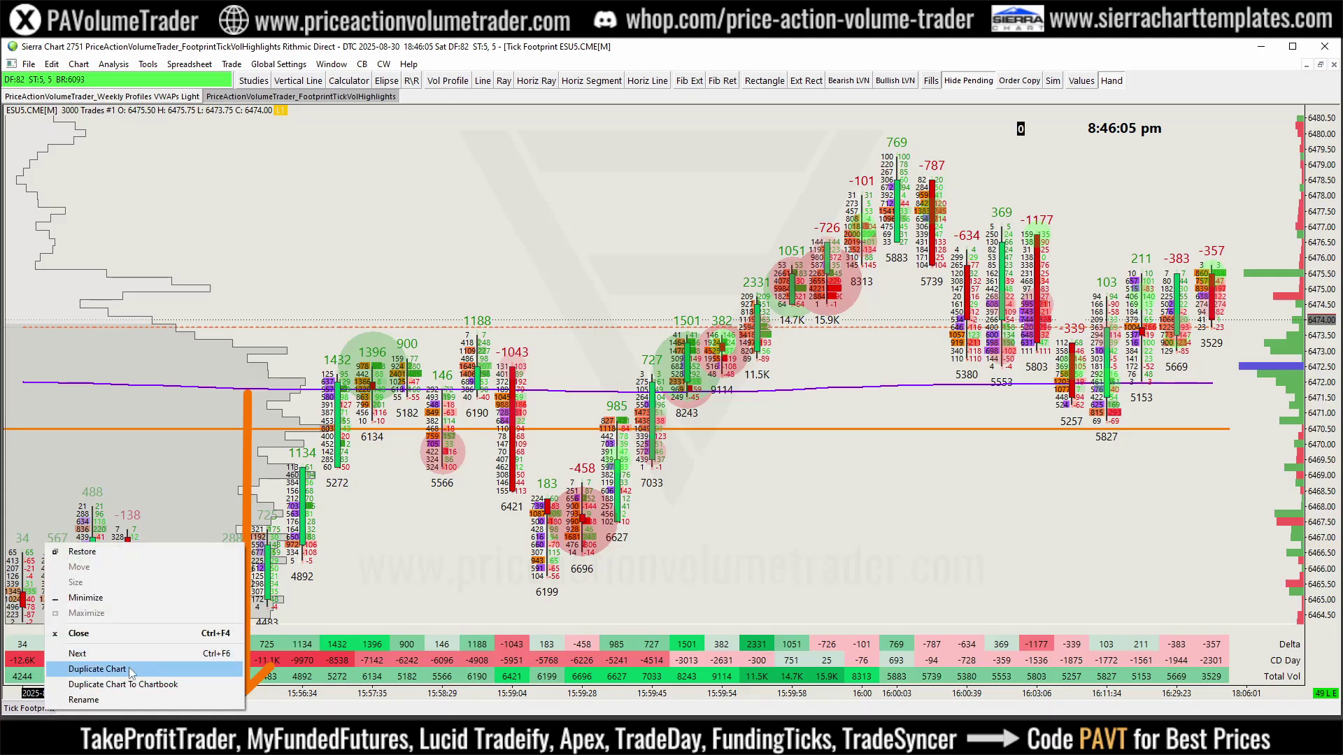
click(162, 688)
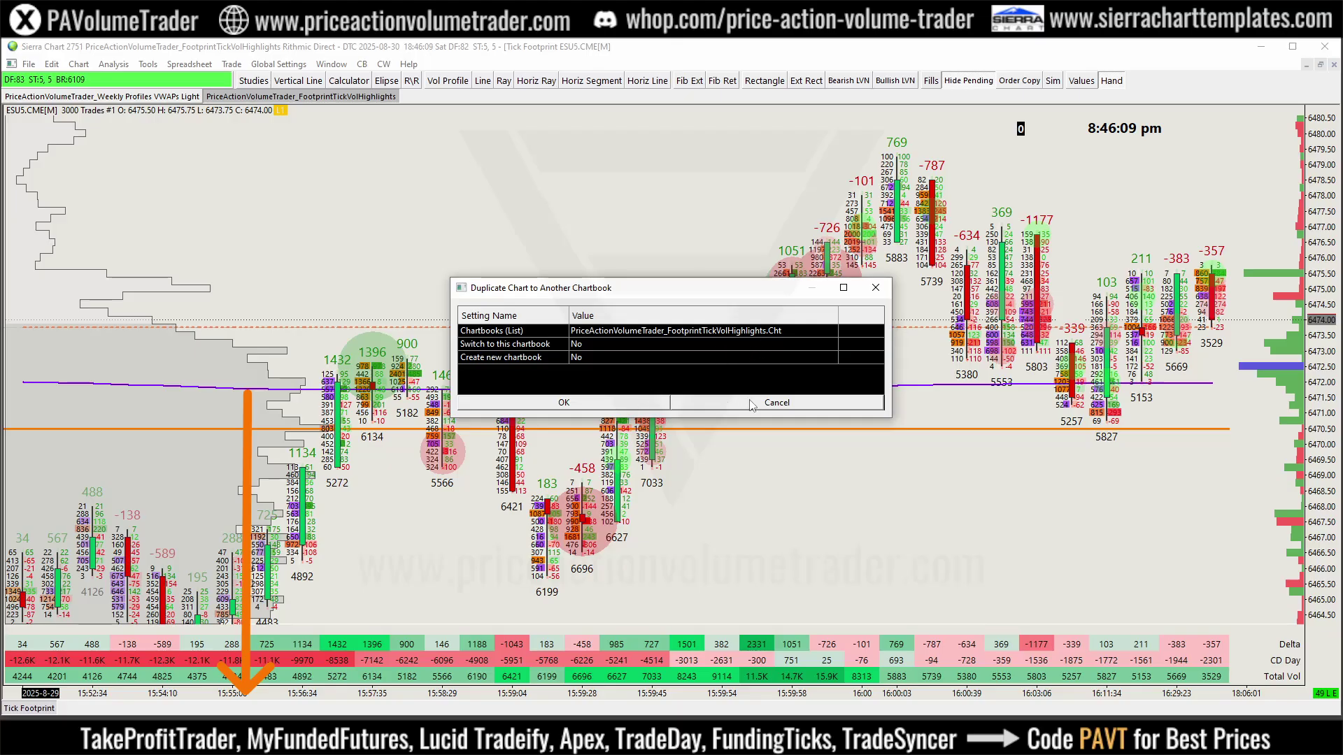
click(727, 403)
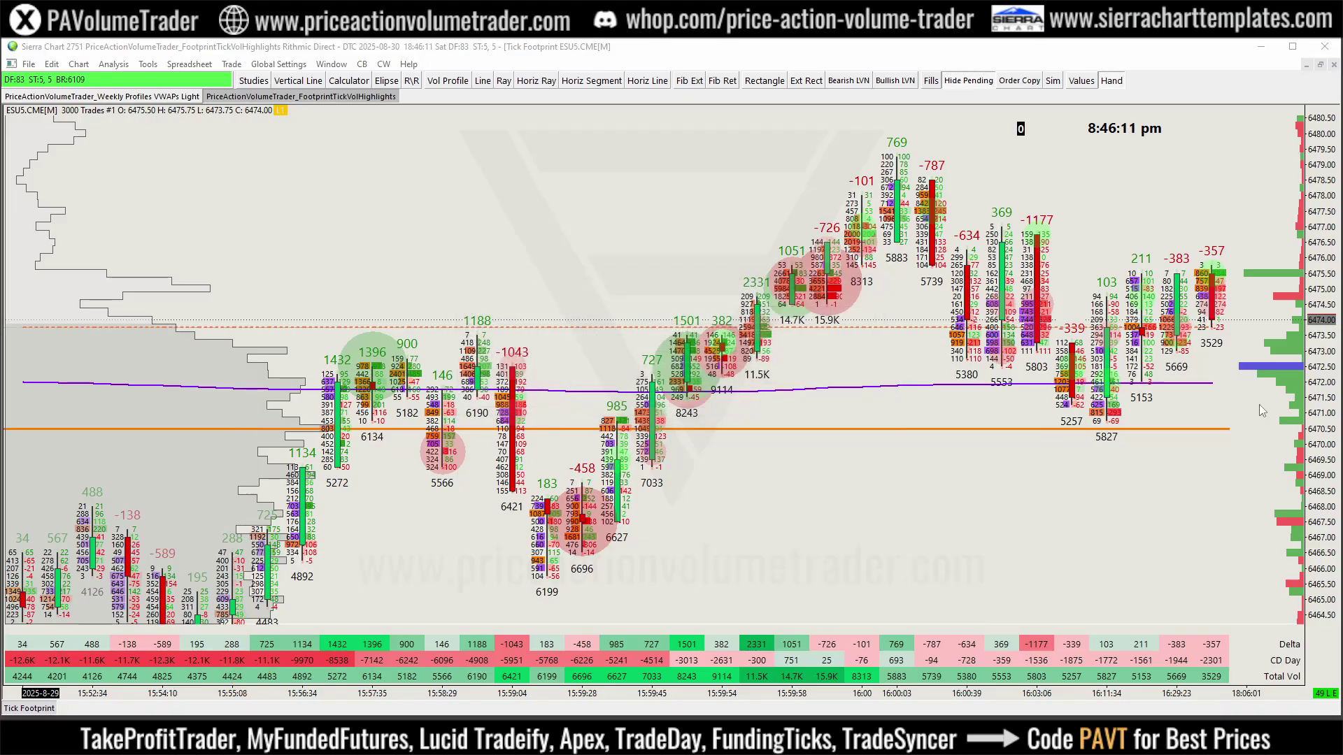
click(168, 98)
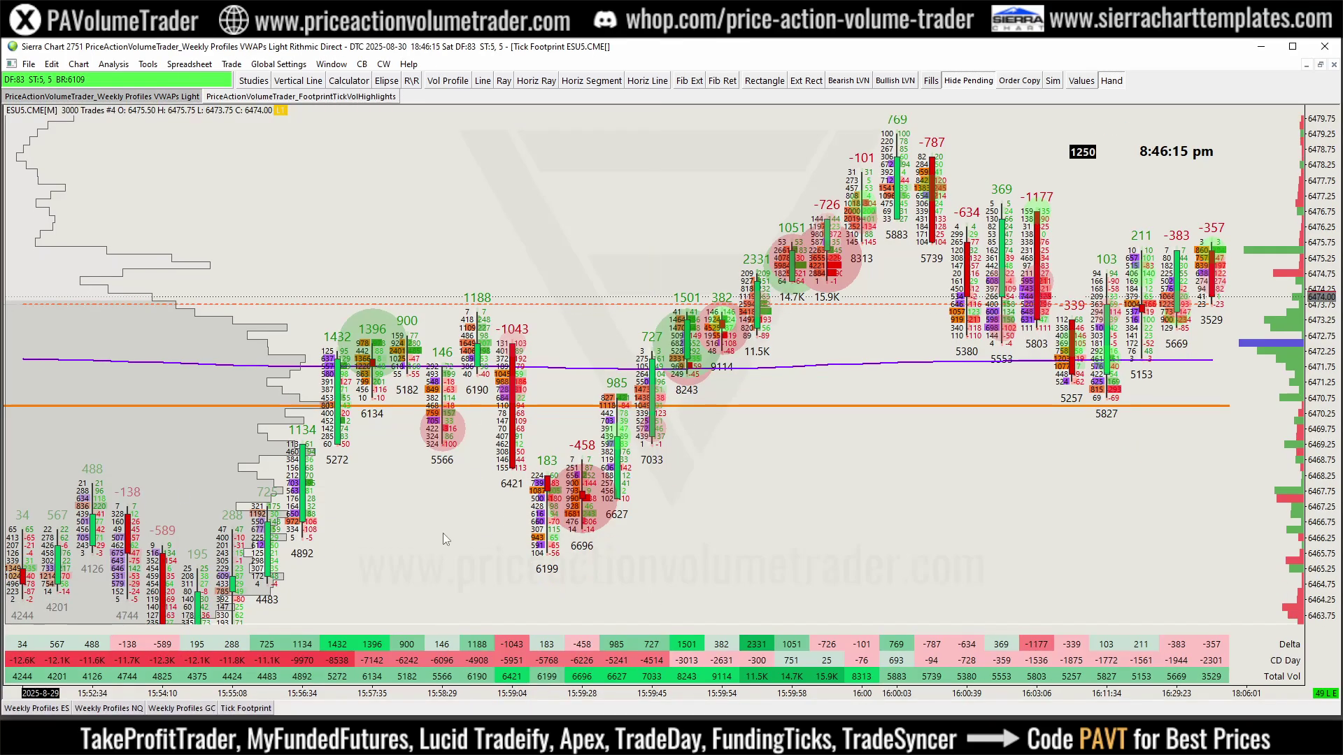
click(37, 708)
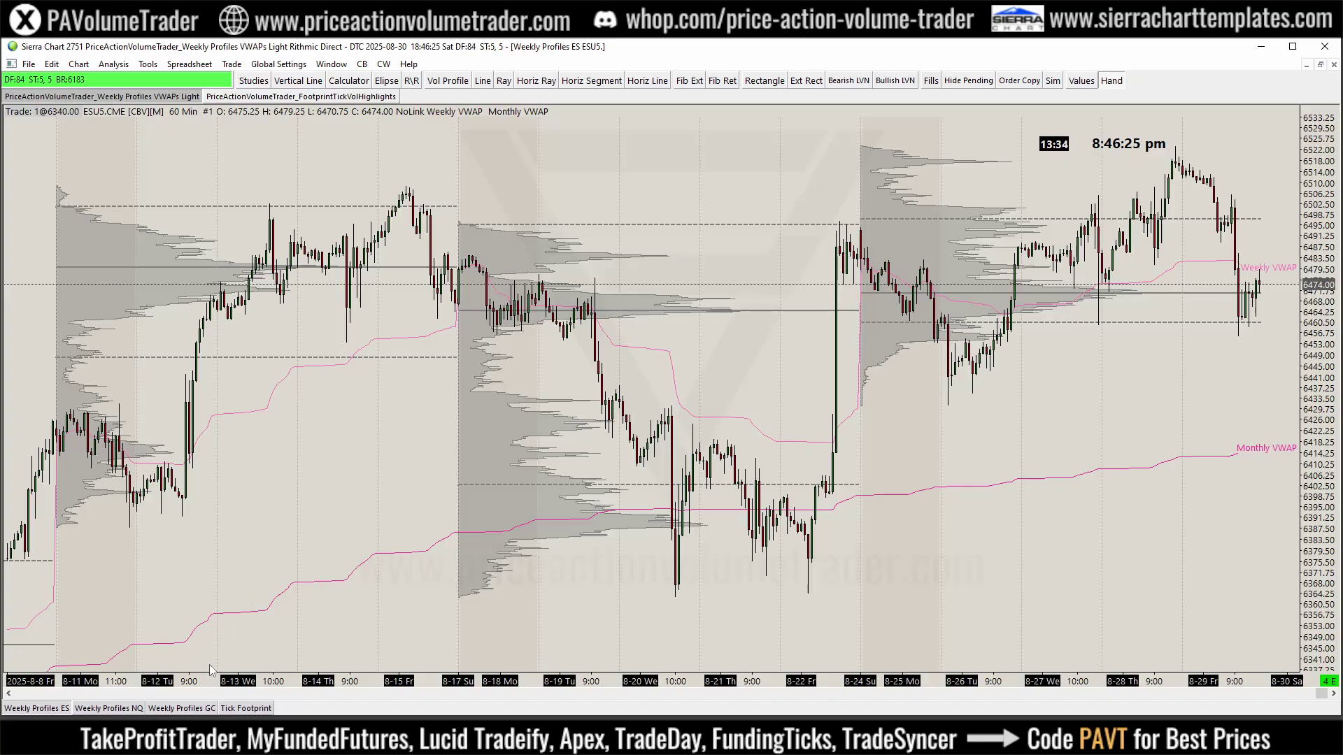
Step: Duplicate the Weekly Profiles ES chart and rename the copy to Weekly Profiles CL
right_click(47, 708)
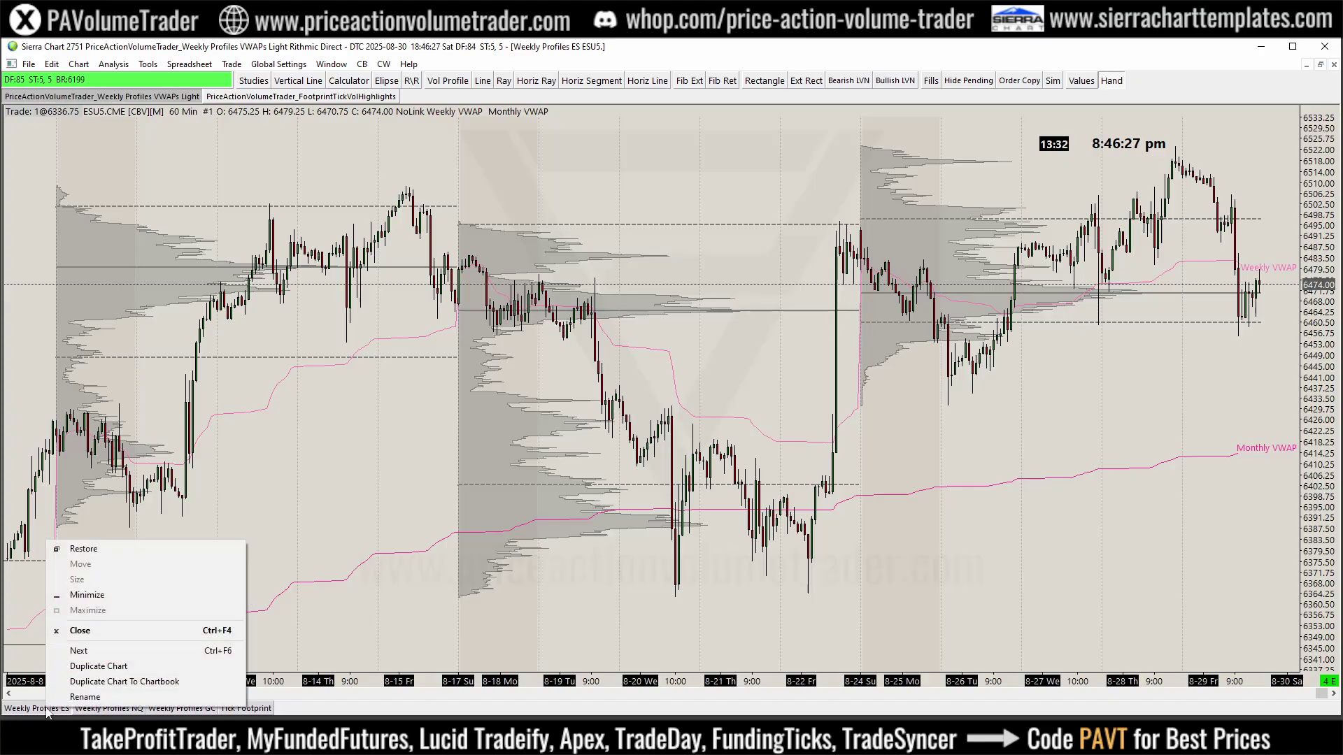
click(117, 667)
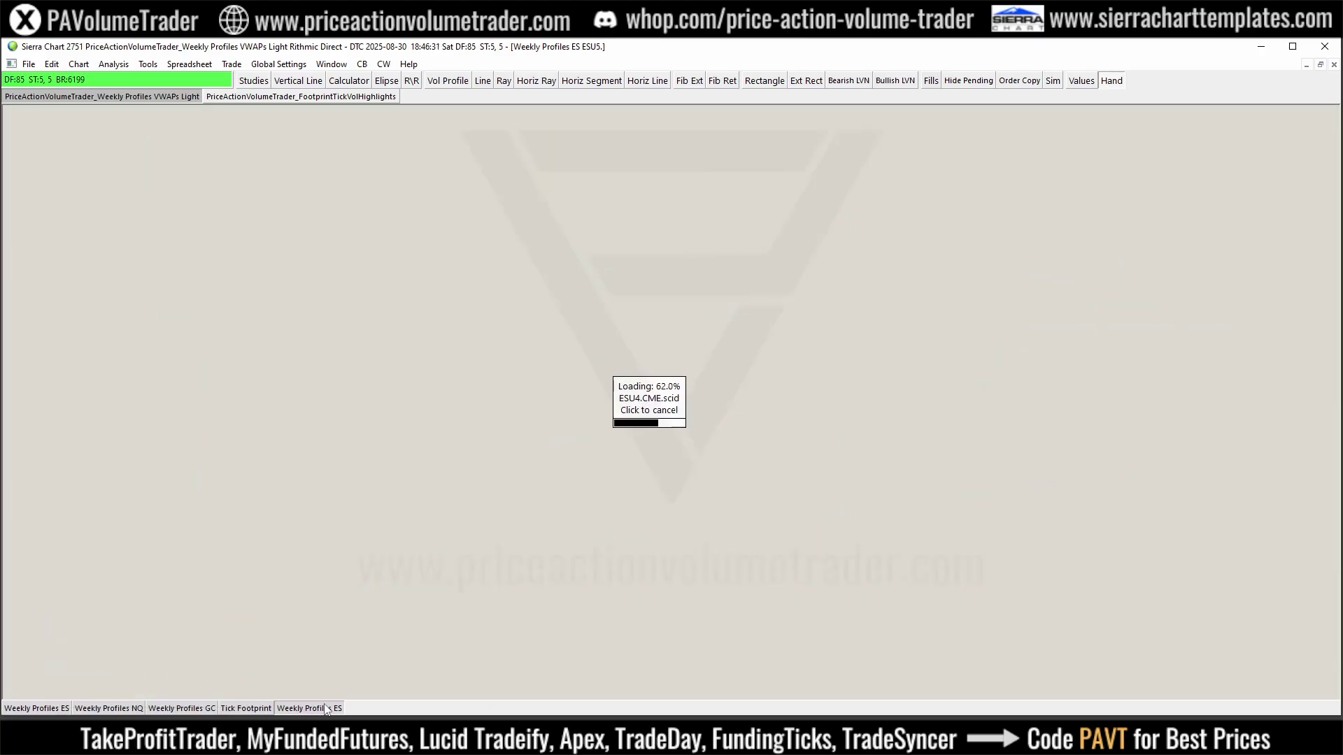
right_click(328, 708)
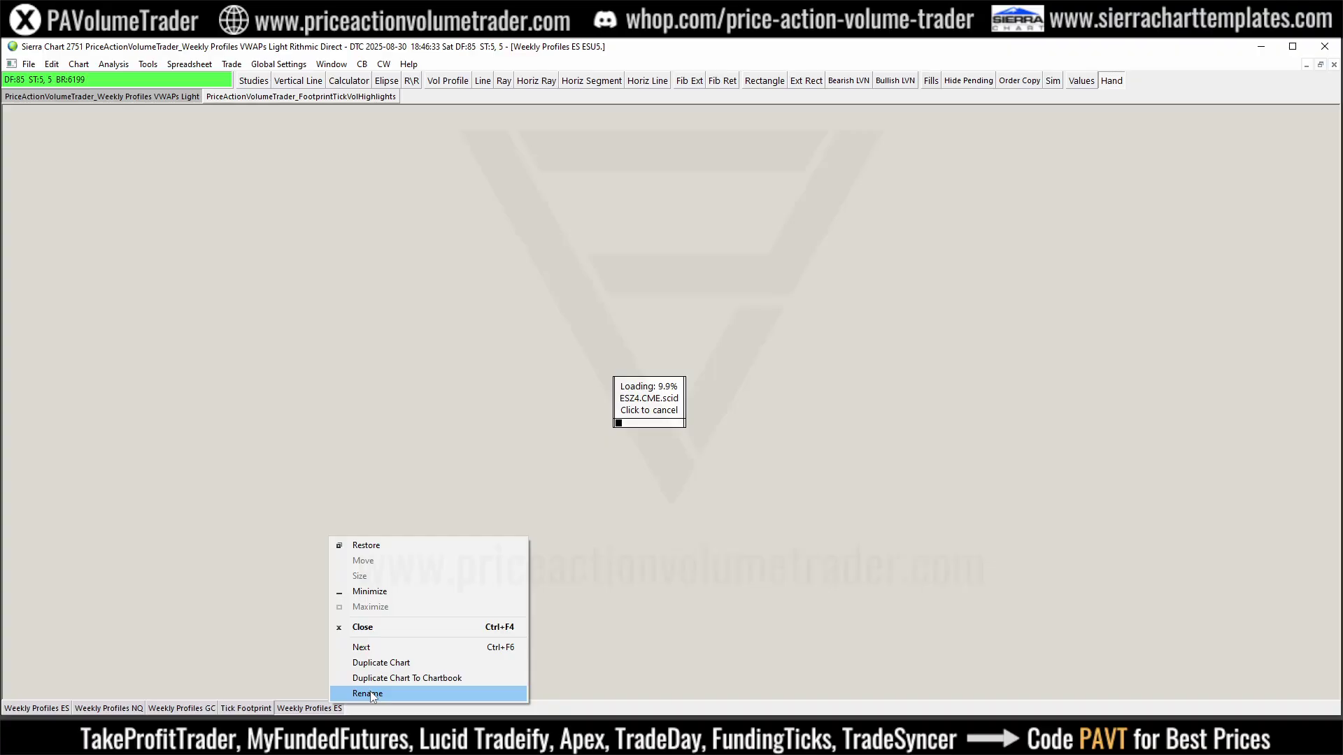
click(358, 693)
click(591, 378)
double_click(584, 376)
text(CL)
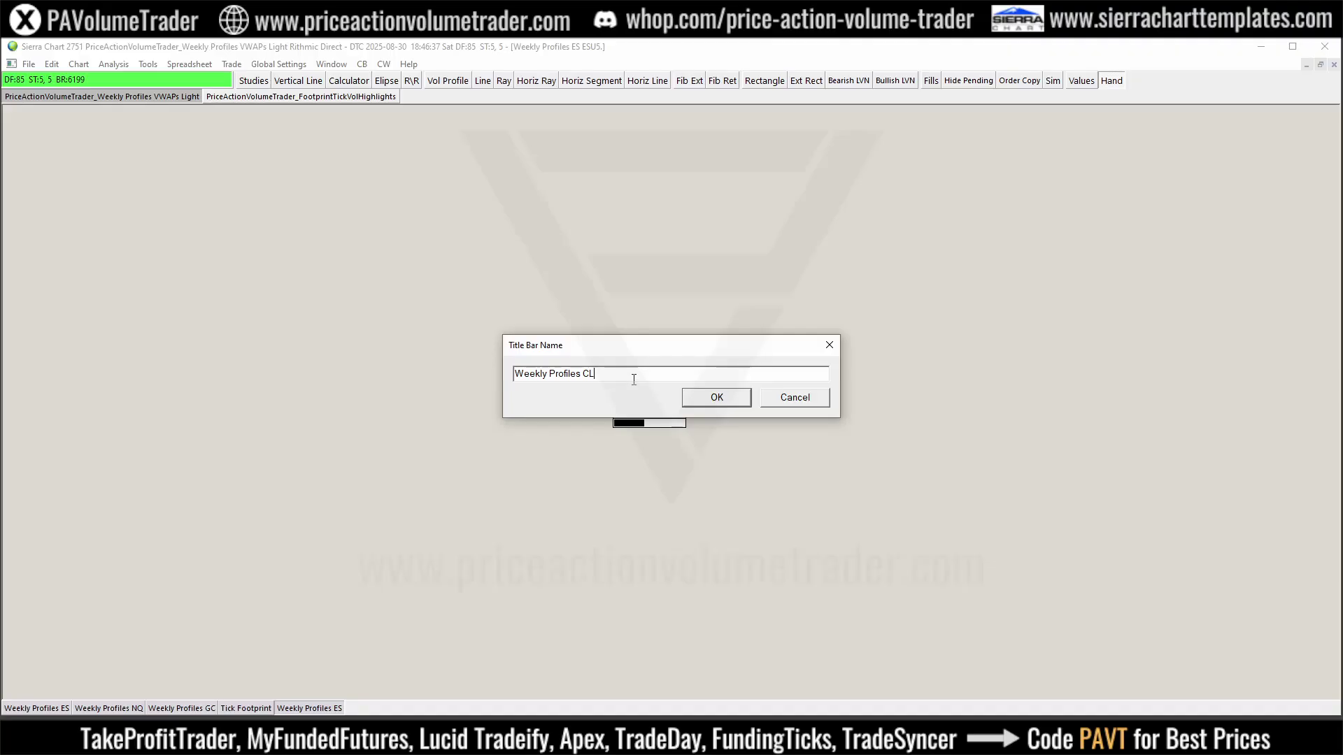
click(731, 404)
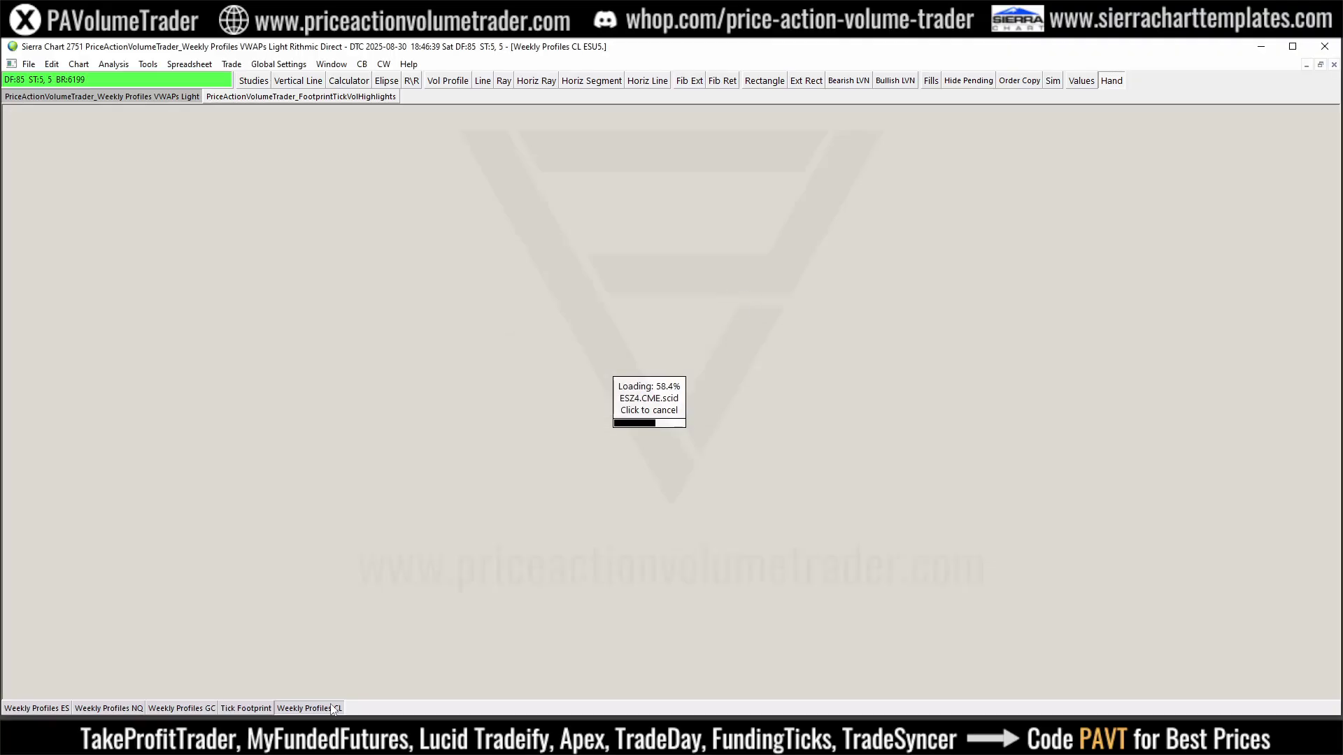
Step: Inspect the new chart's symbol lookup in Chart Settings, closing it without changes
click(78, 64)
click(105, 79)
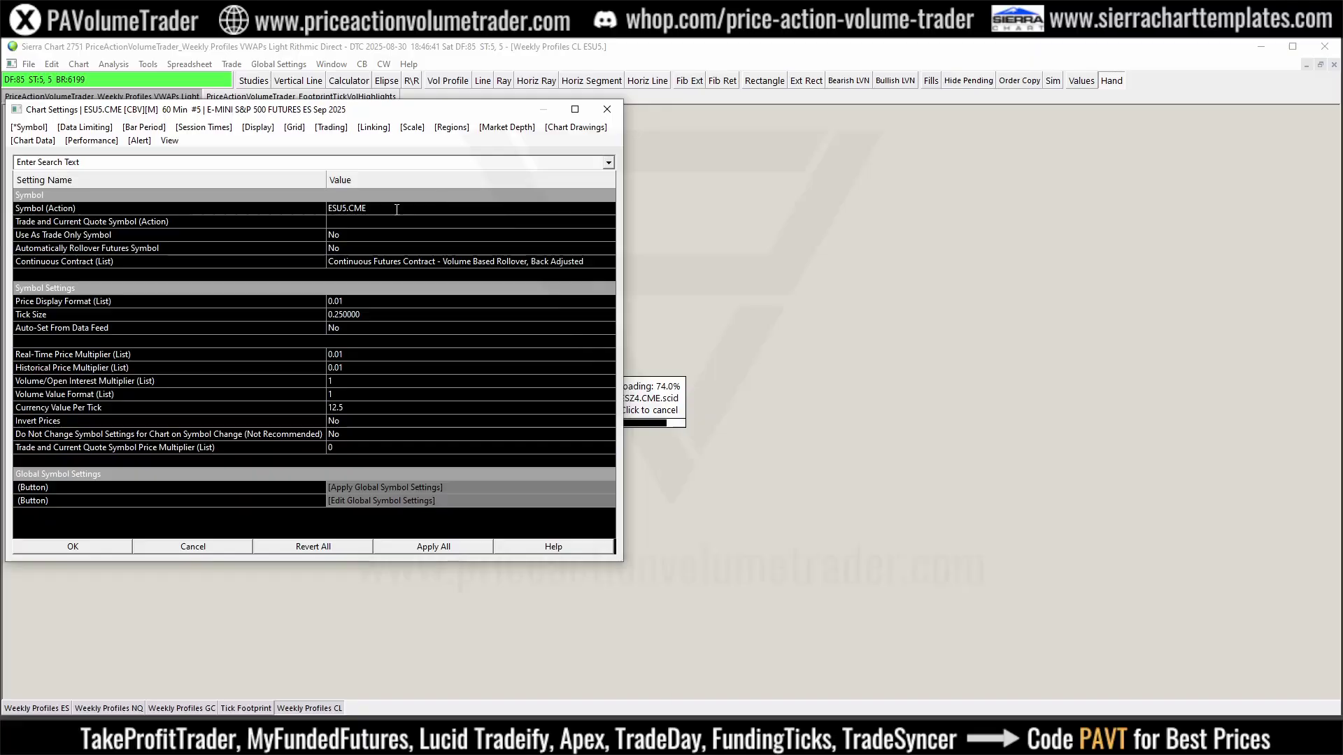
click(364, 208)
click(576, 209)
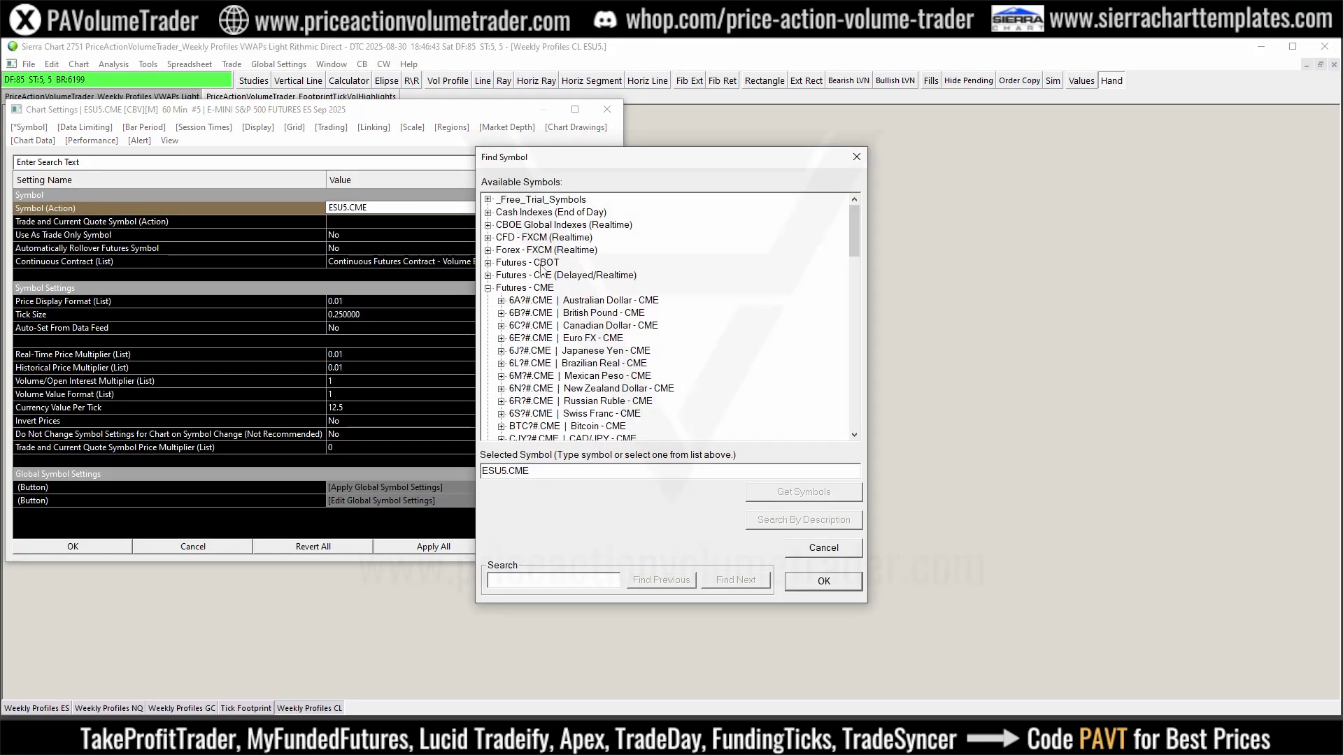
key(Escape)
click(607, 109)
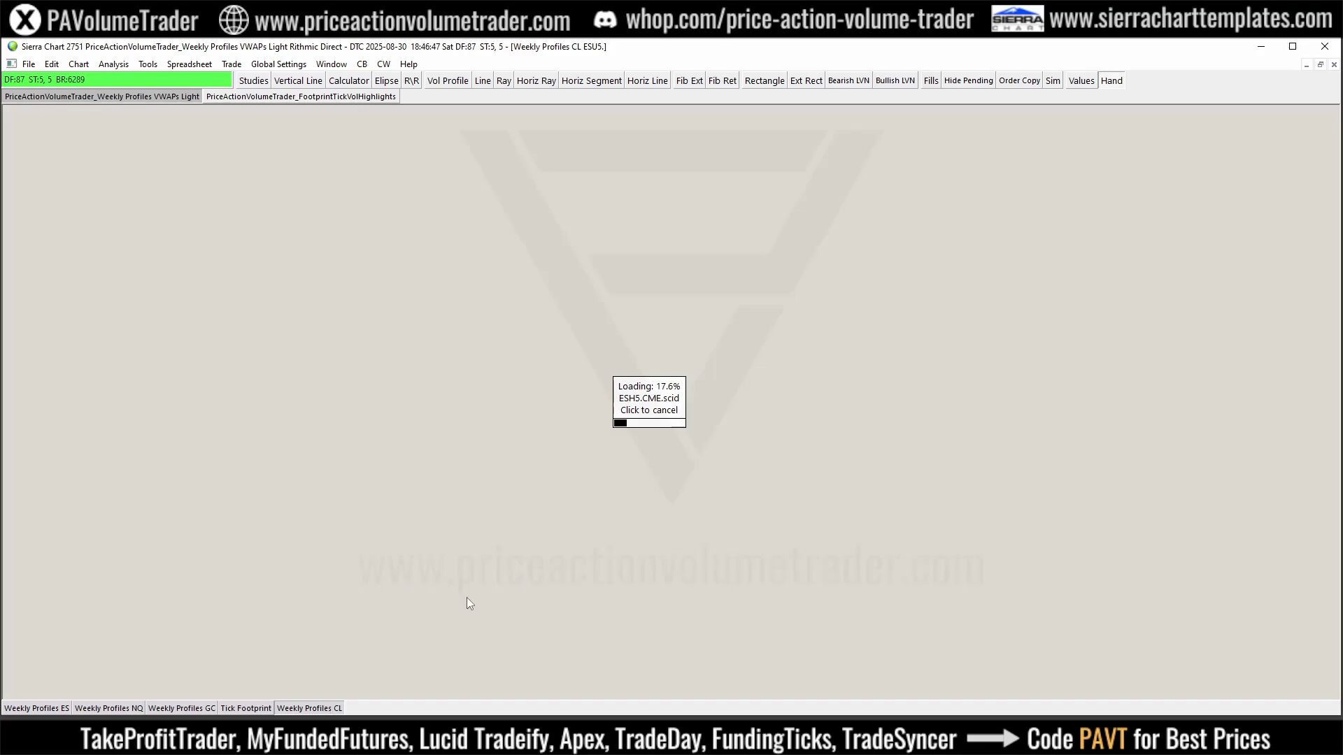
Step: Switch to NQ, then back to the Weekly Profiles ES chart, adjusting its view
click(107, 707)
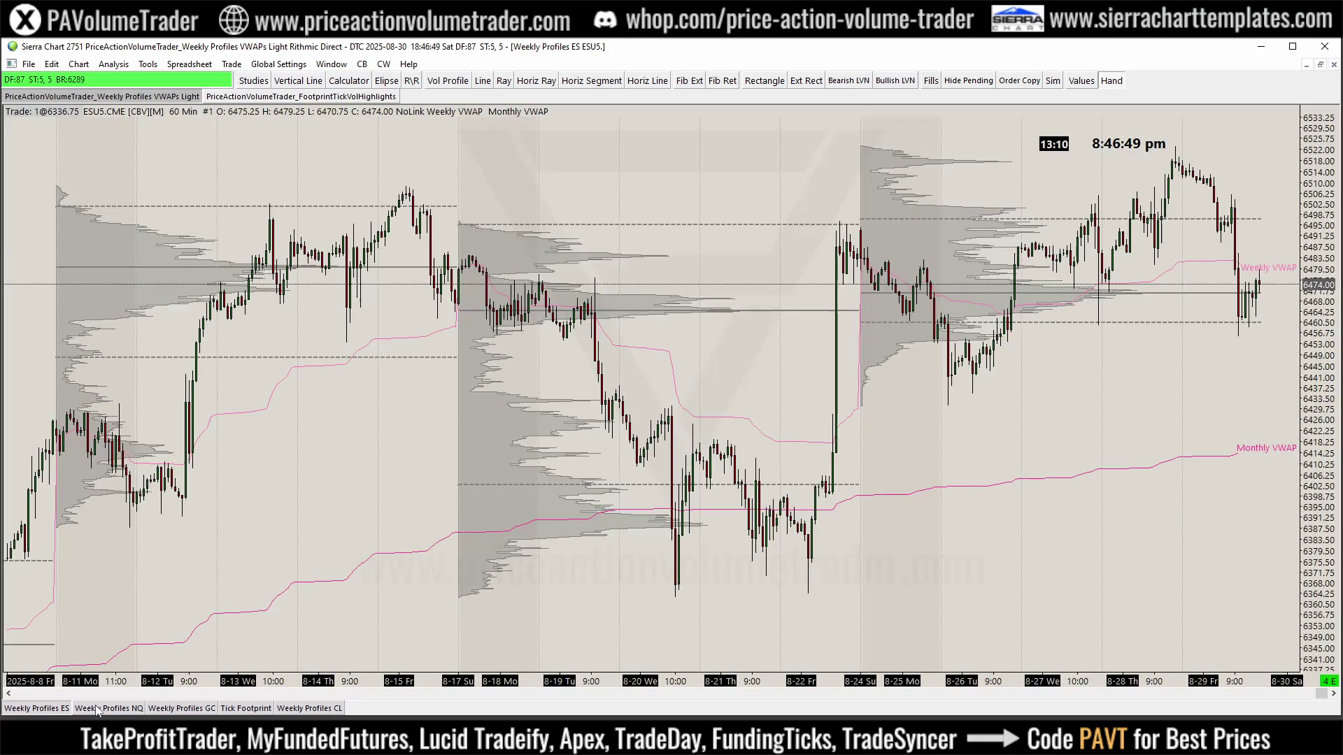
click(40, 710)
drag(1021, 406, 521, 598)
scroll(924, 374, up, 2)
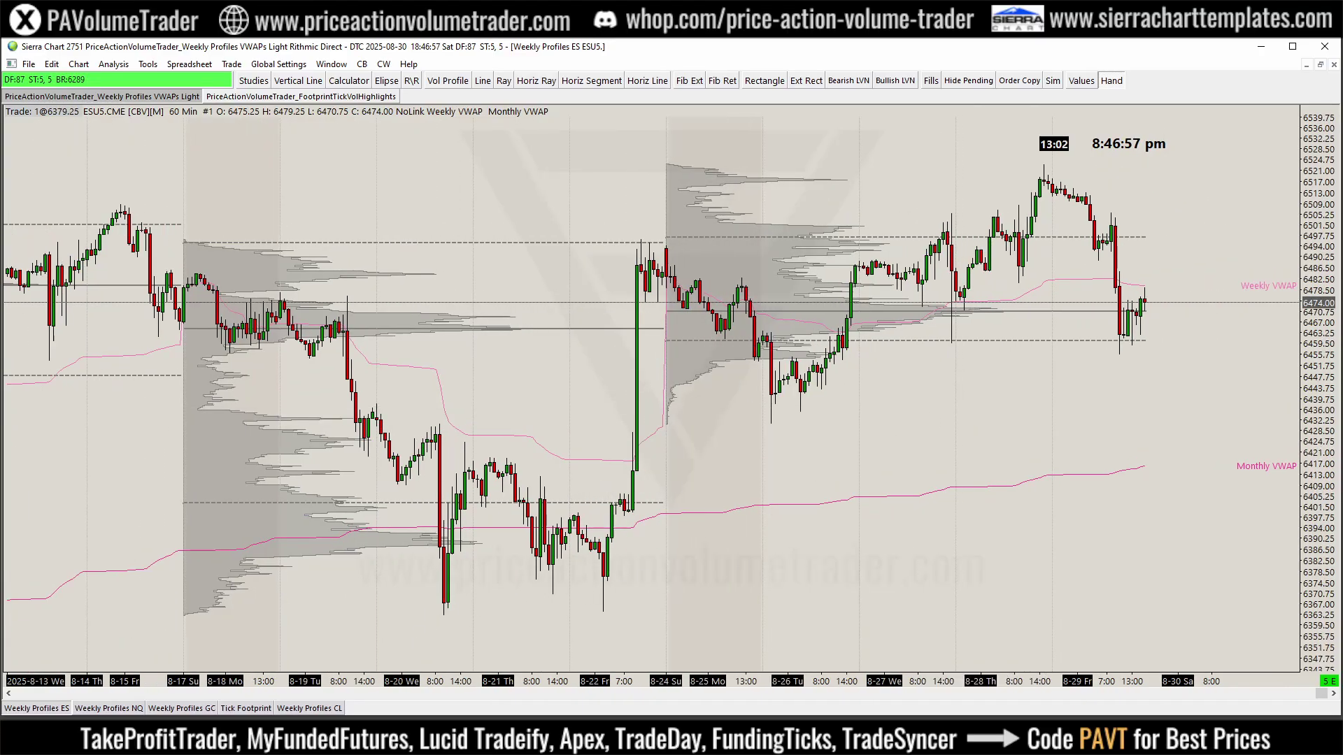